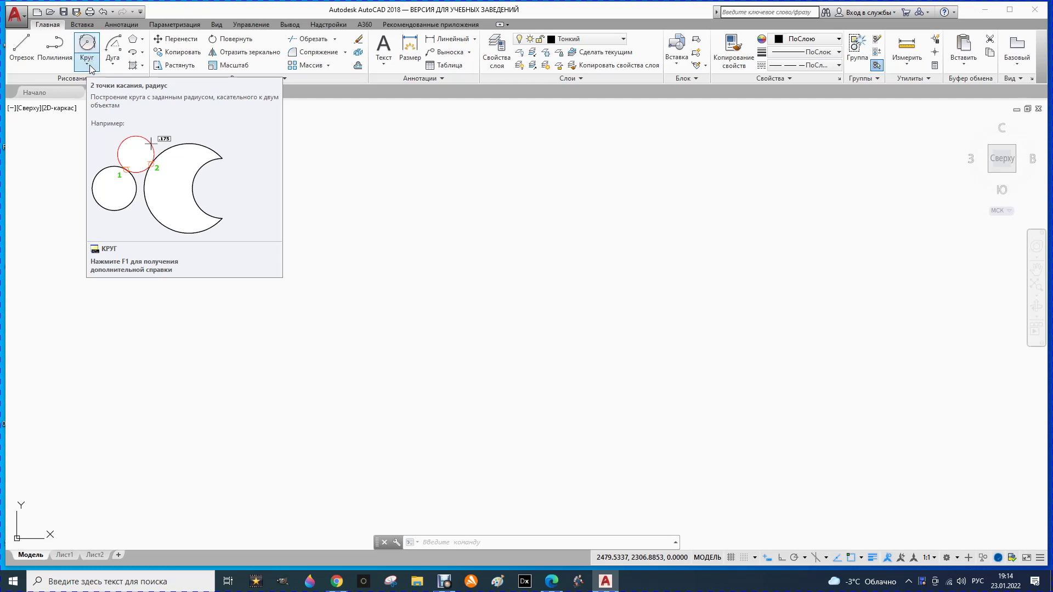
Draw a circle of radius 20 by centre and radius in the upper part of the drawing area.
left_click(88, 65)
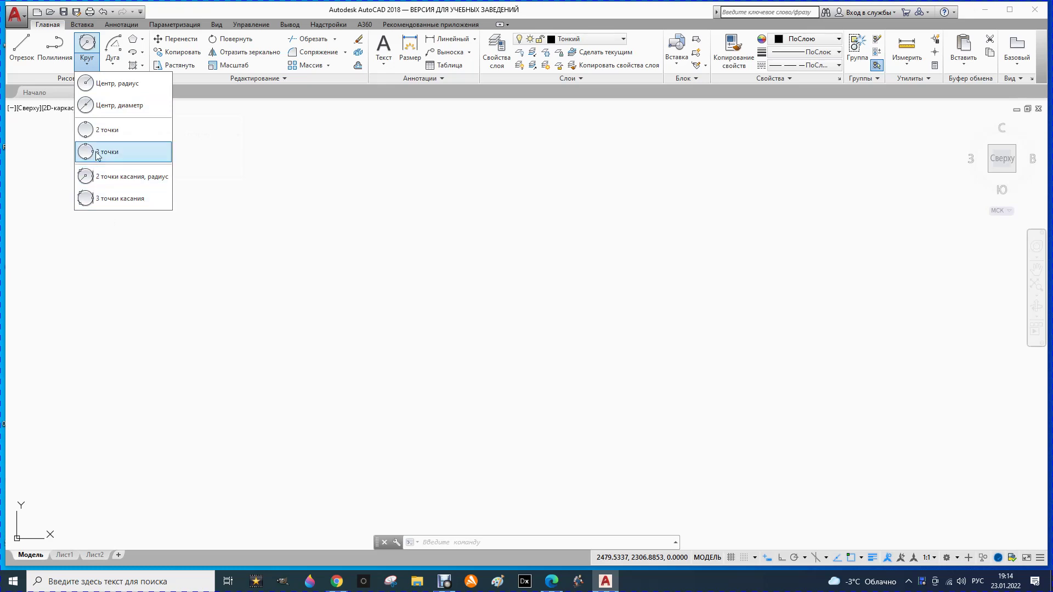
left_click(86, 84)
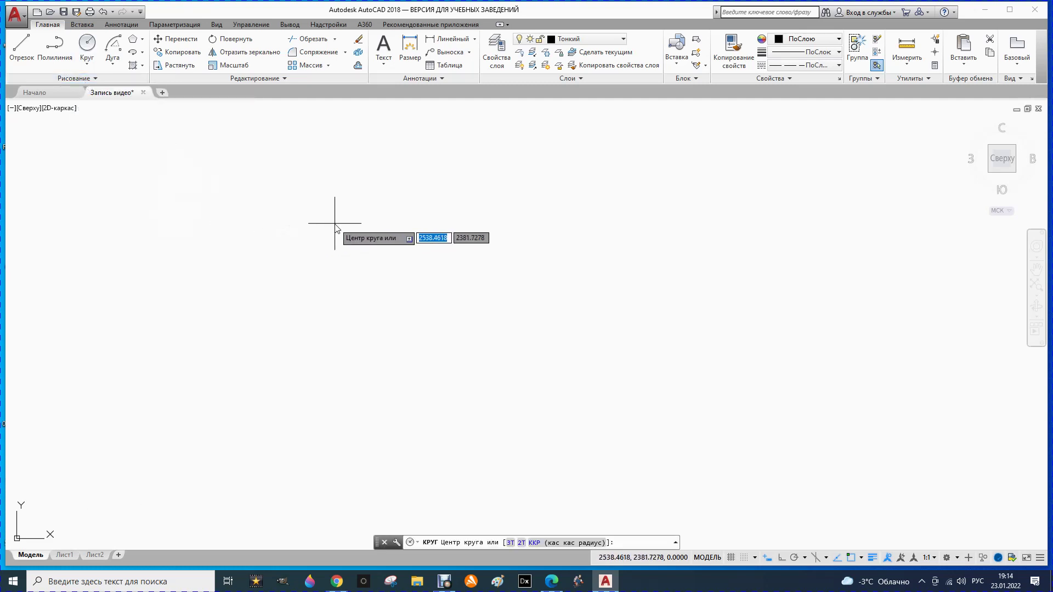
key("Down")
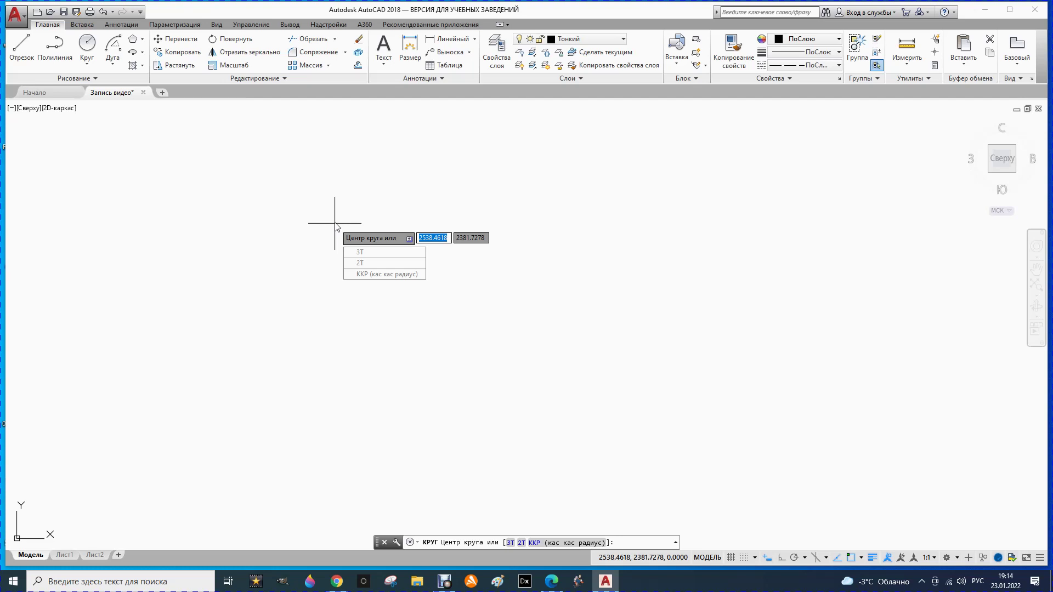
left_click(335, 222)
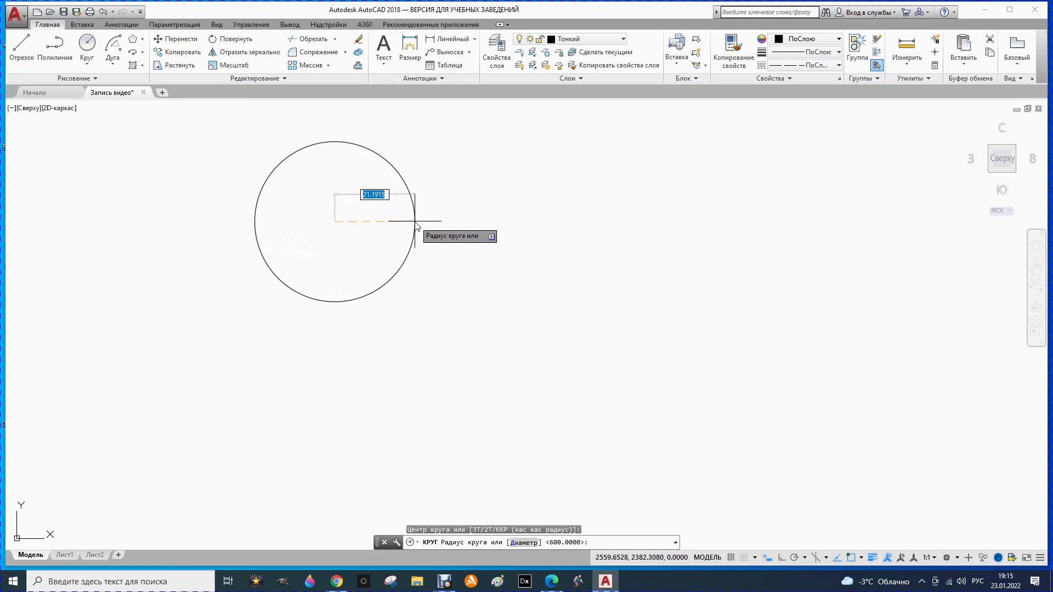
type("20")
key("Return")
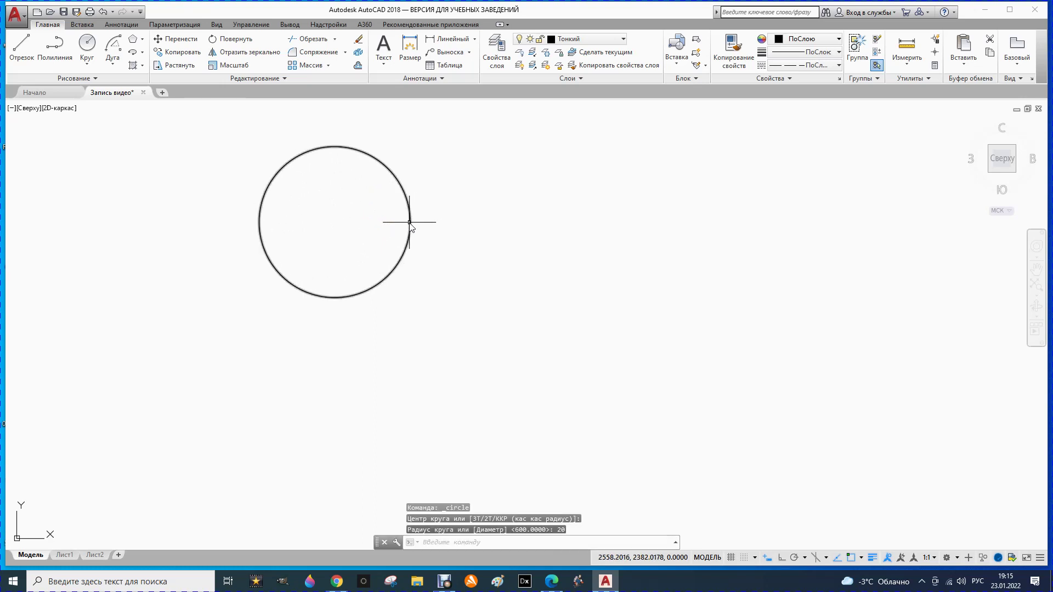
Draw a concentric circle of diameter 20 by centre and diameter inside the radius 20 circle.
left_click(88, 66)
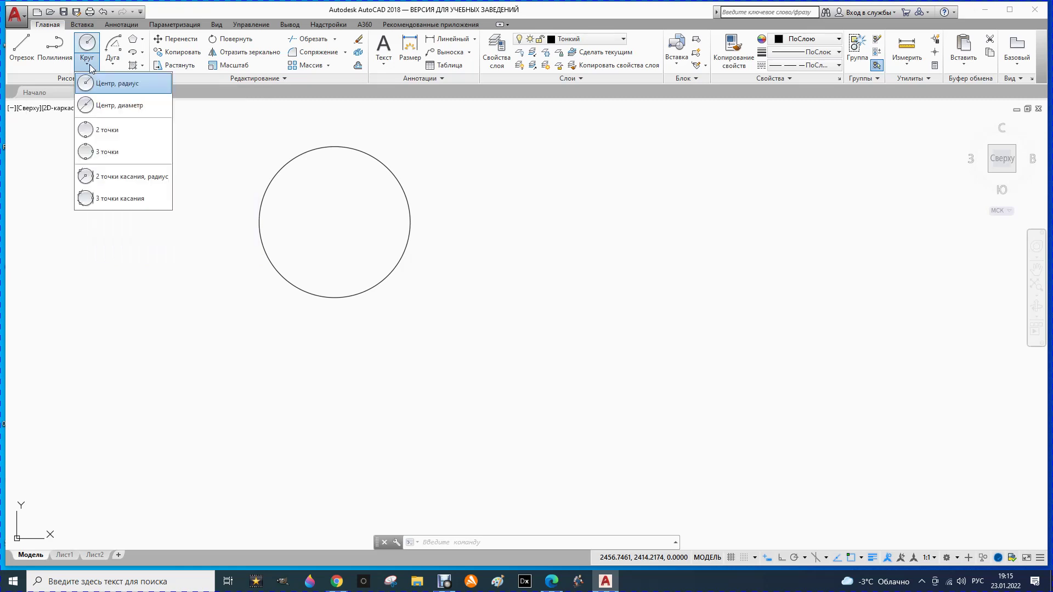
left_click(100, 106)
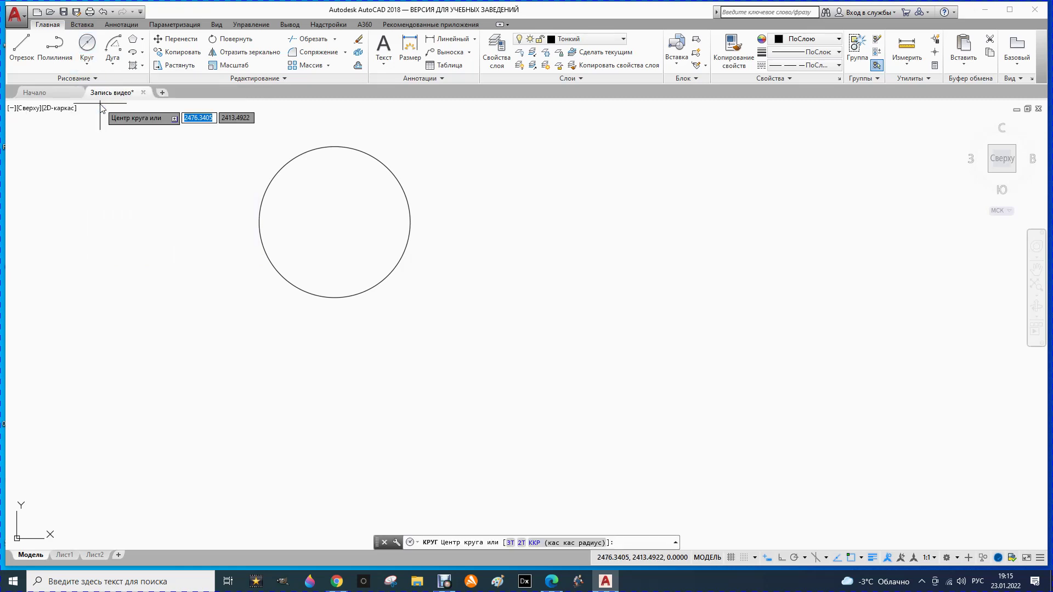
left_click(335, 222)
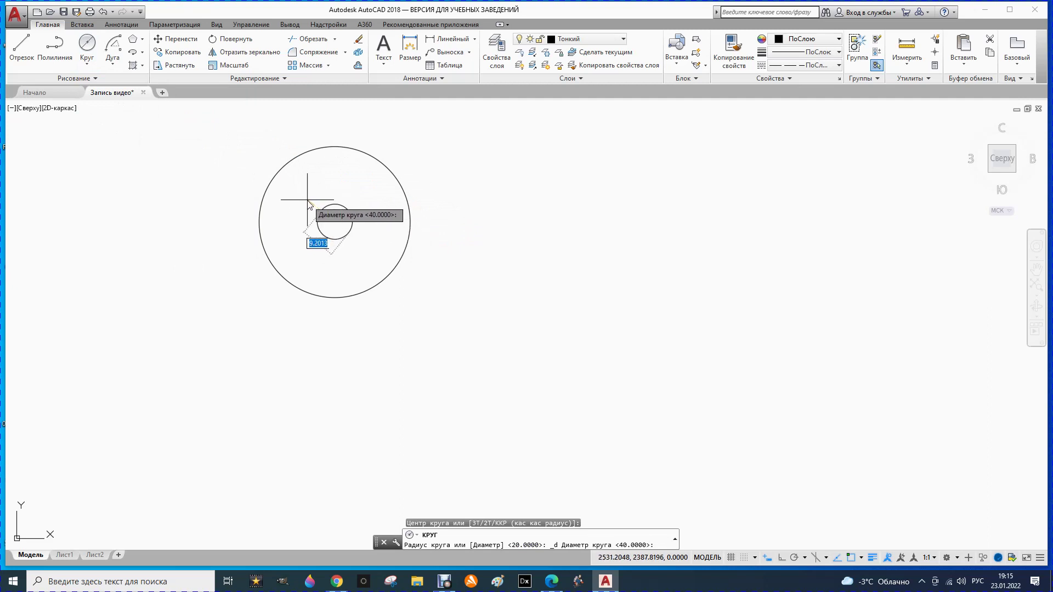
type("2")
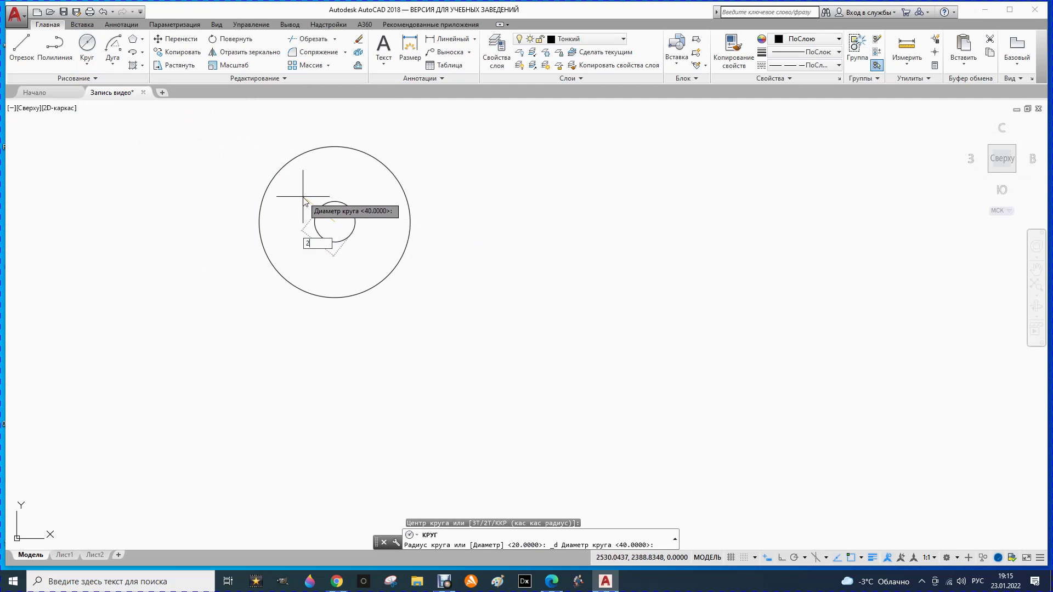
type("0")
key("Return")
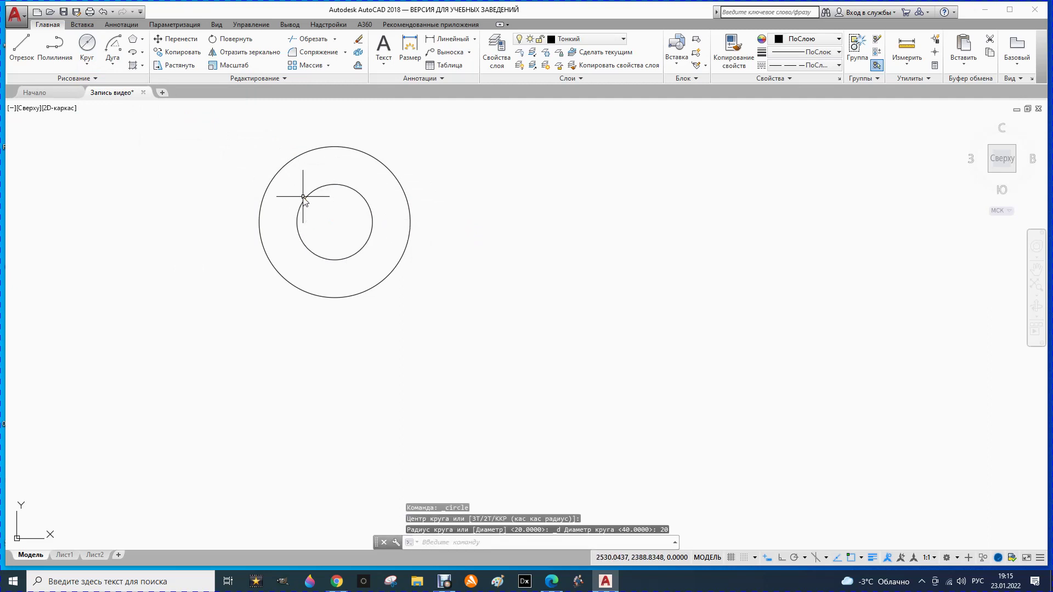
Draw a two-point circle about 27 in diameter to the upper right of the concentric circles, with horizontally aligned diameter endpoints.
left_click(89, 64)
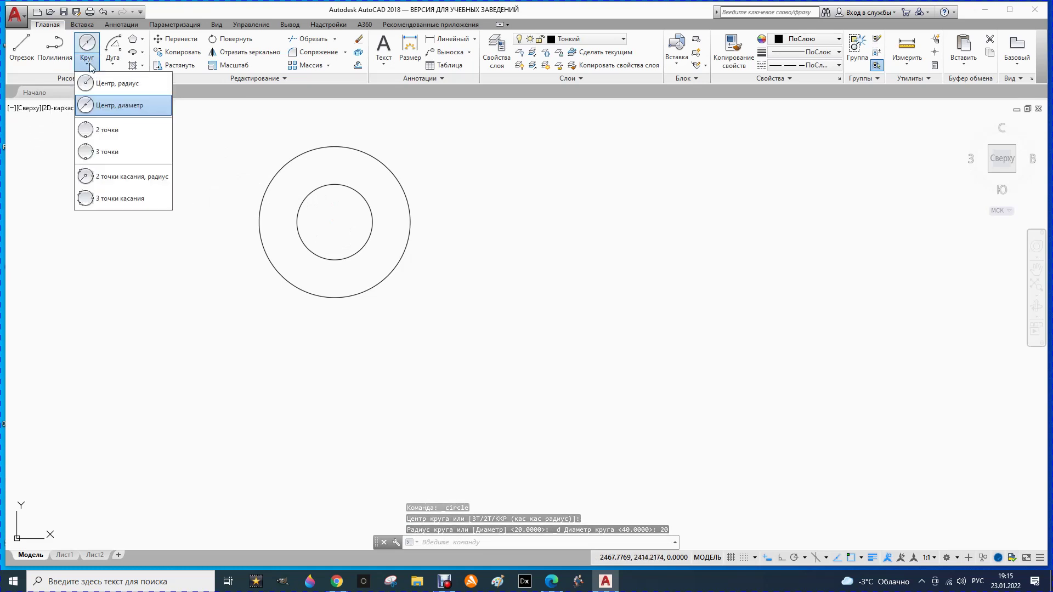
left_click(100, 131)
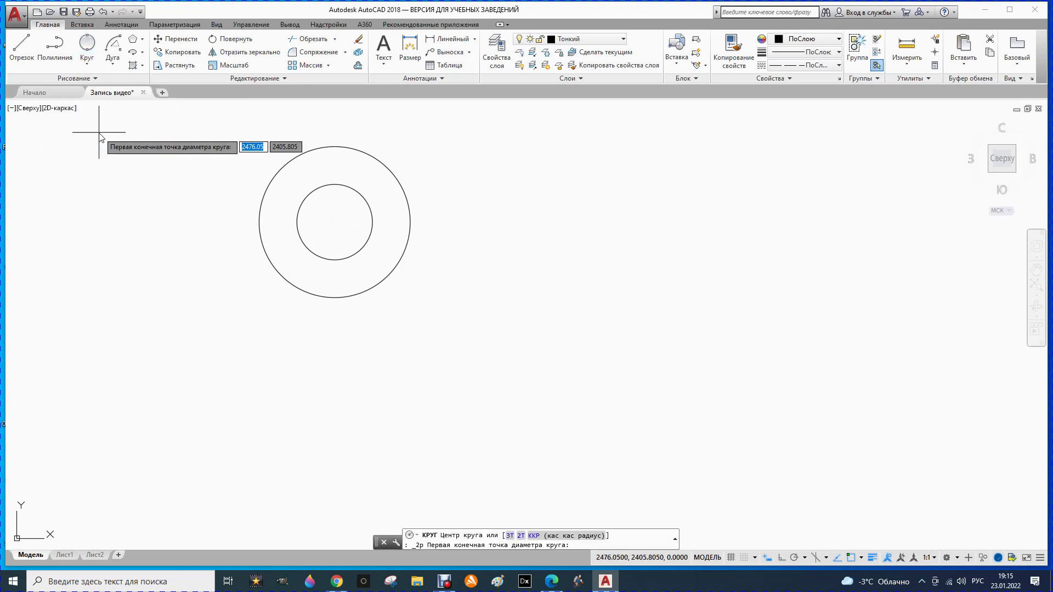
left_click(431, 173)
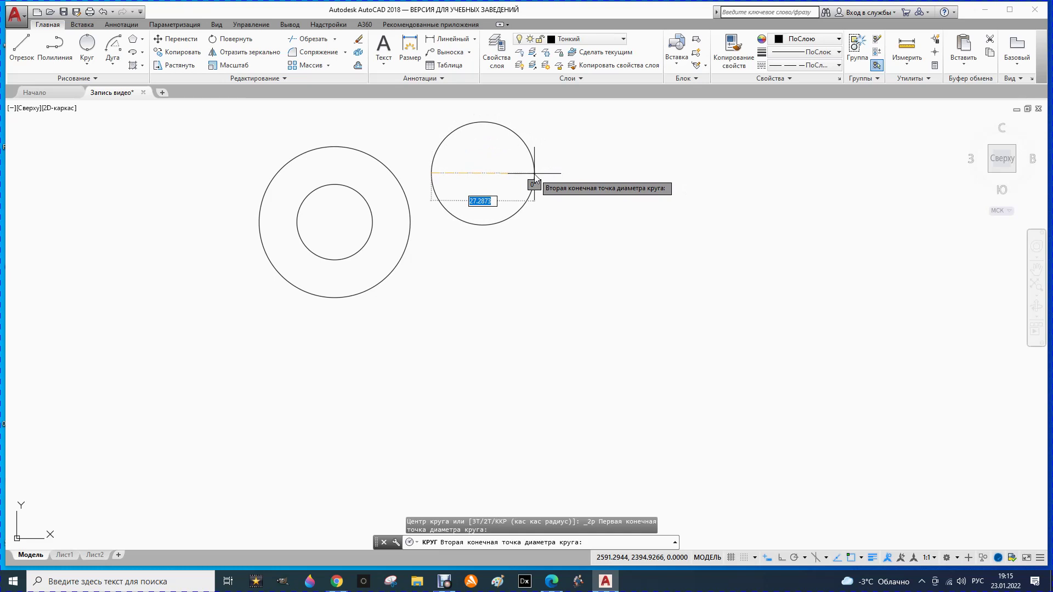
left_click(535, 173)
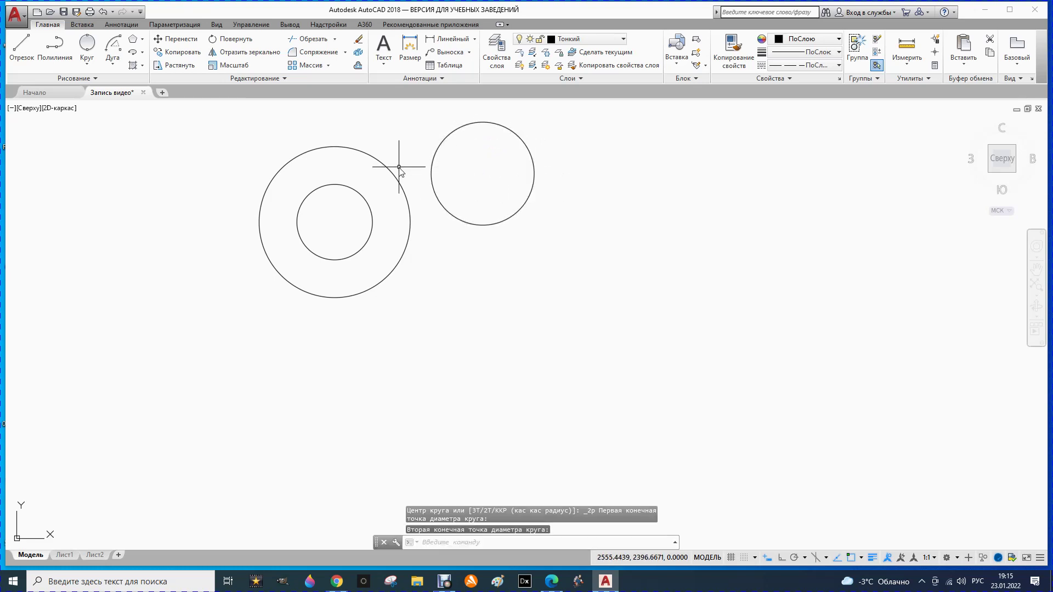
Draw a three-point circle with a radius of about 15 to the left of the concentric circles.
left_click(91, 64)
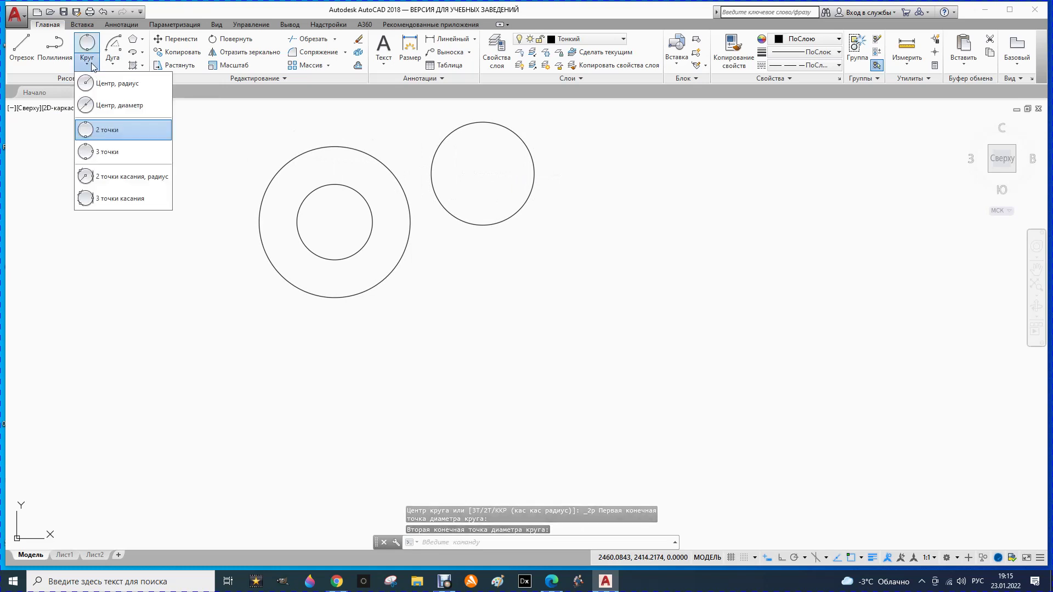
left_click(109, 151)
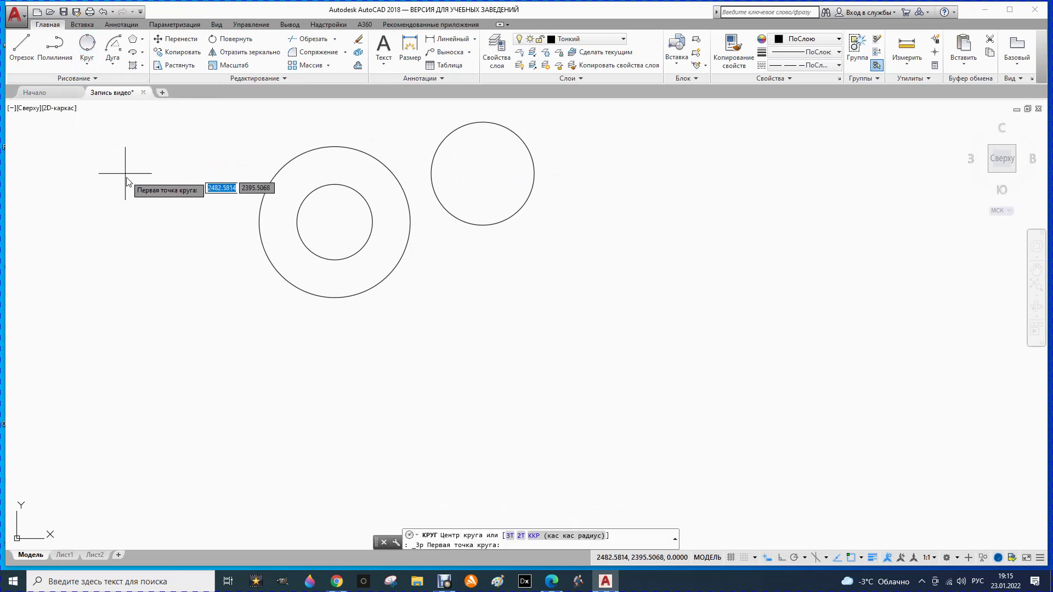
left_click(133, 193)
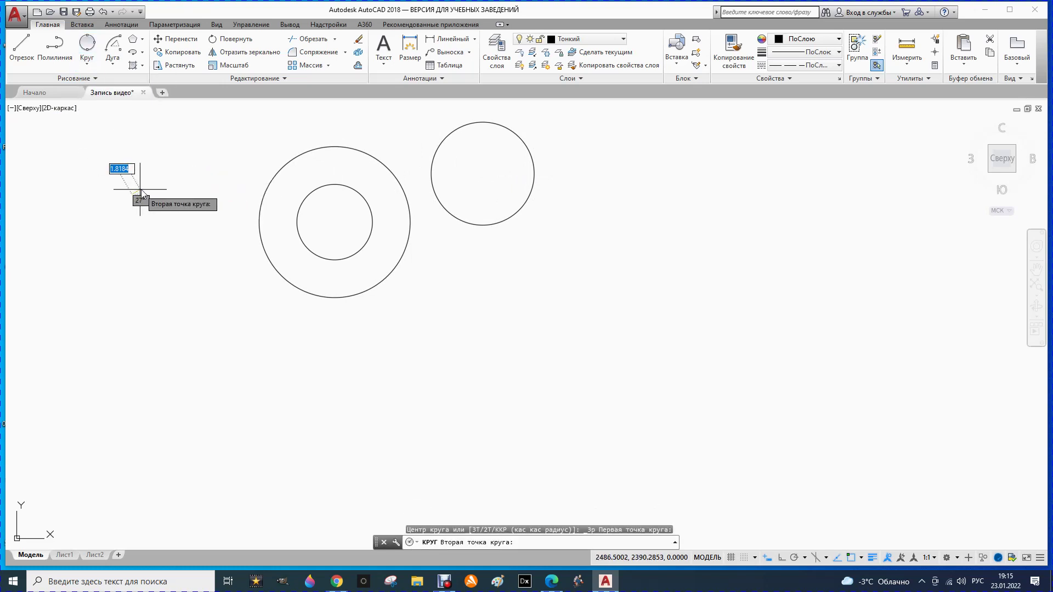
left_click(177, 138)
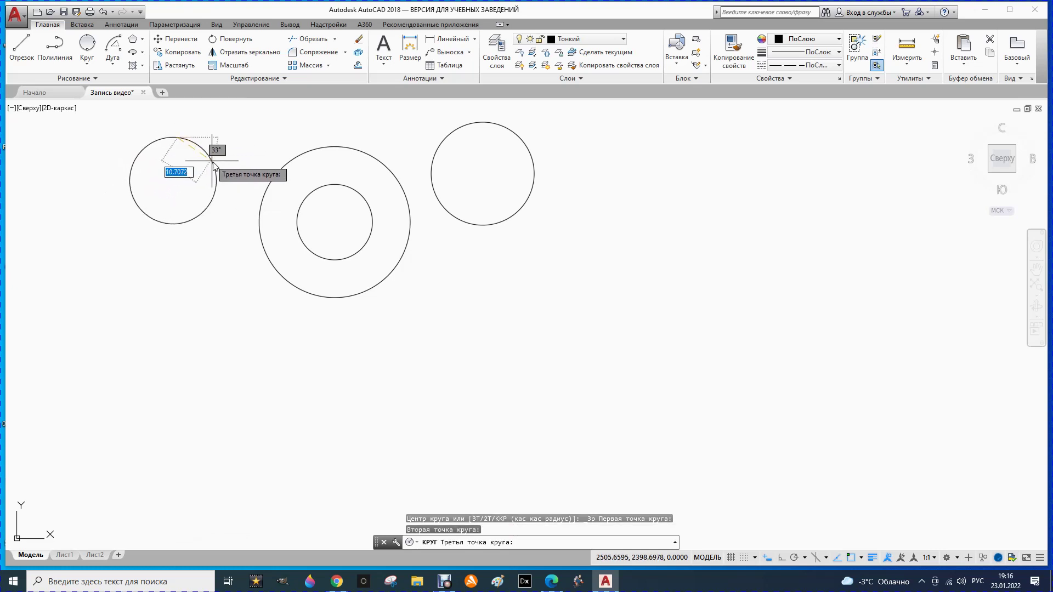
left_click(236, 225)
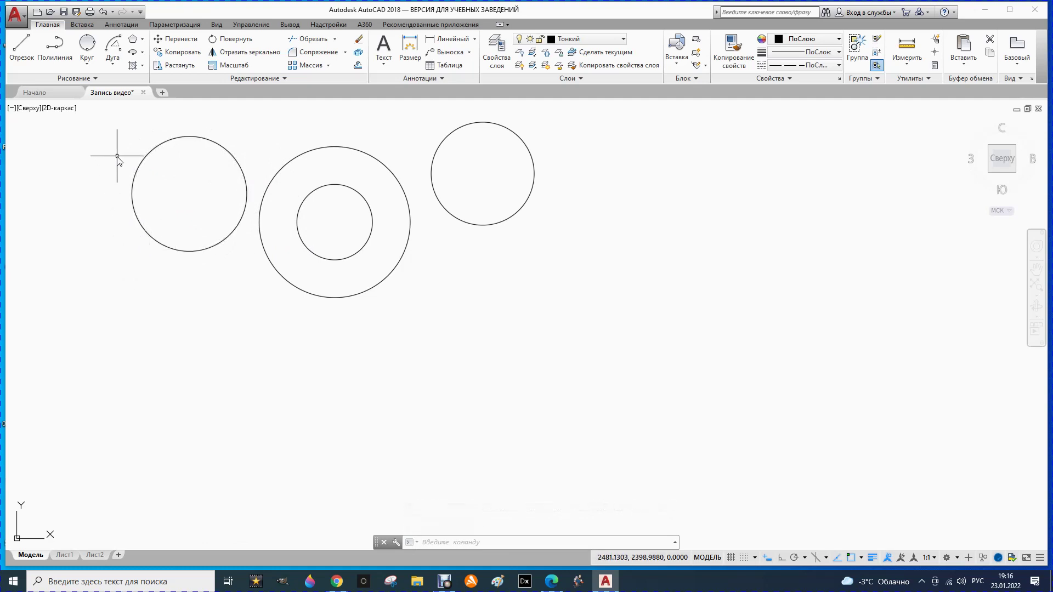
Draw two separate rightward-rising lines, one above the other and converging to the right, beside the rightmost circle.
left_click(86, 65)
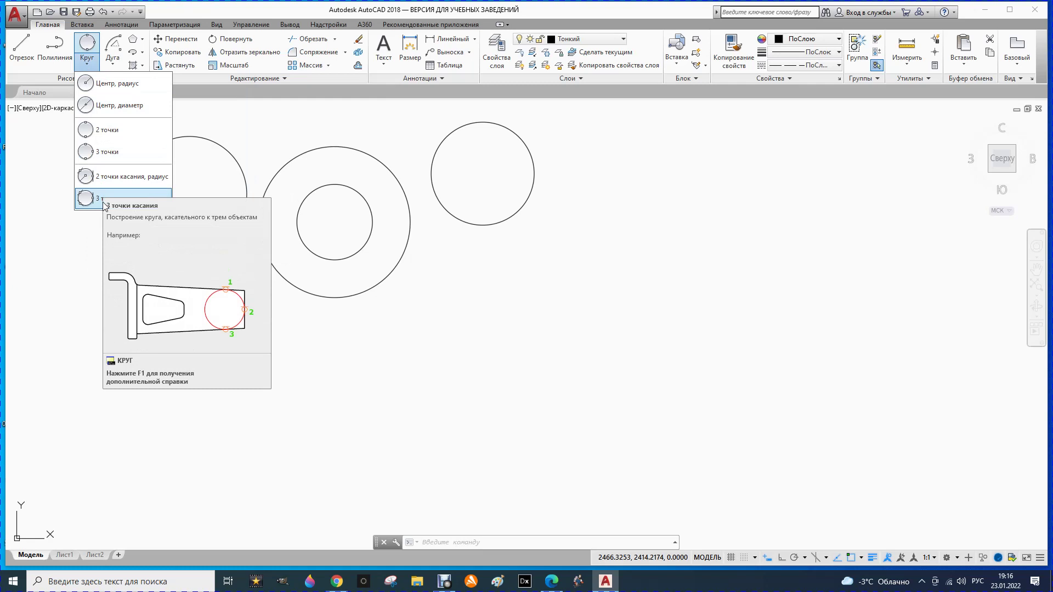
left_click(17, 49)
left_click(564, 159)
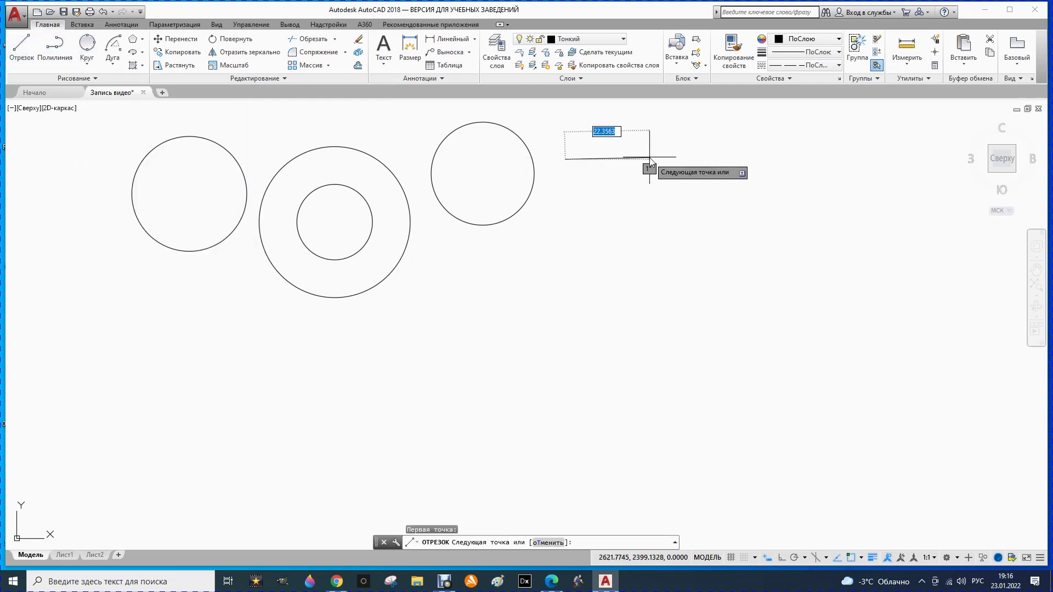
left_click(746, 138)
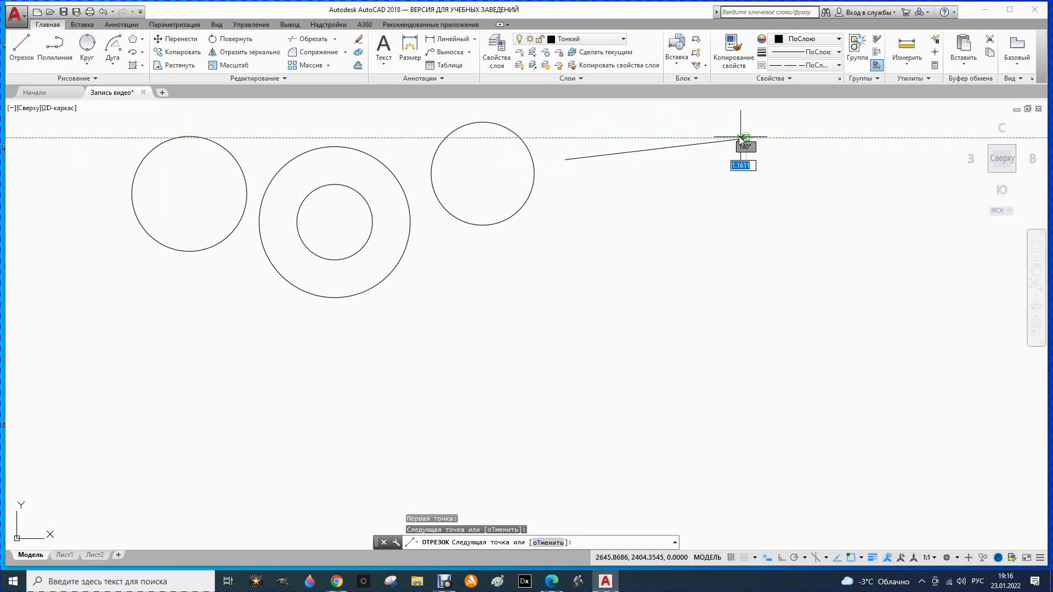
key("Escape")
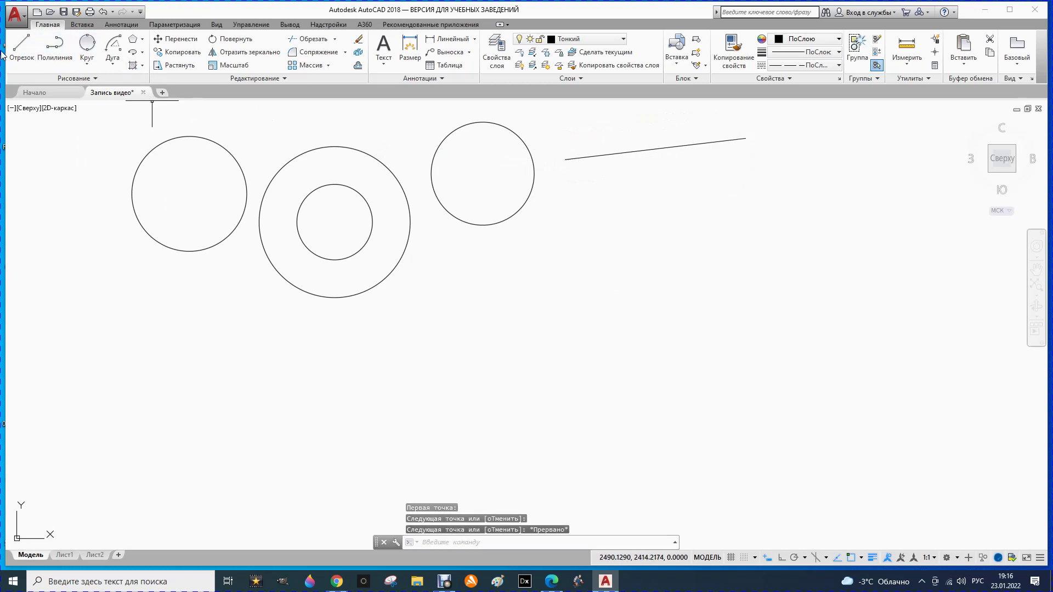
left_click(21, 45)
left_click(585, 282)
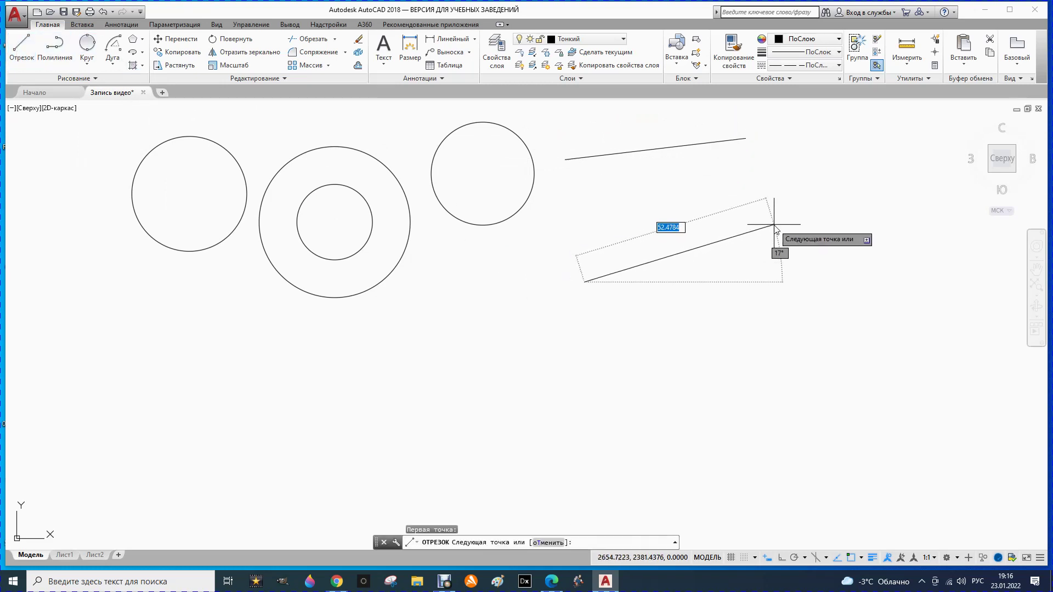
left_click(759, 217)
key("Escape")
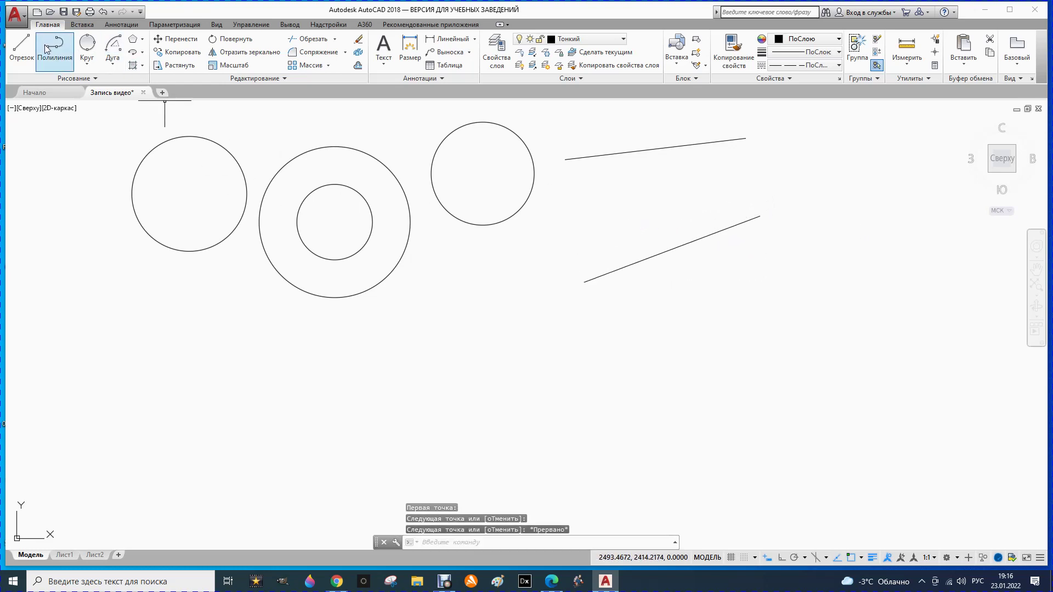
Draw two separate lines below the concentric circles, the upper one sloping down and the lower one rising to the right.
left_click(20, 45)
left_click(241, 341)
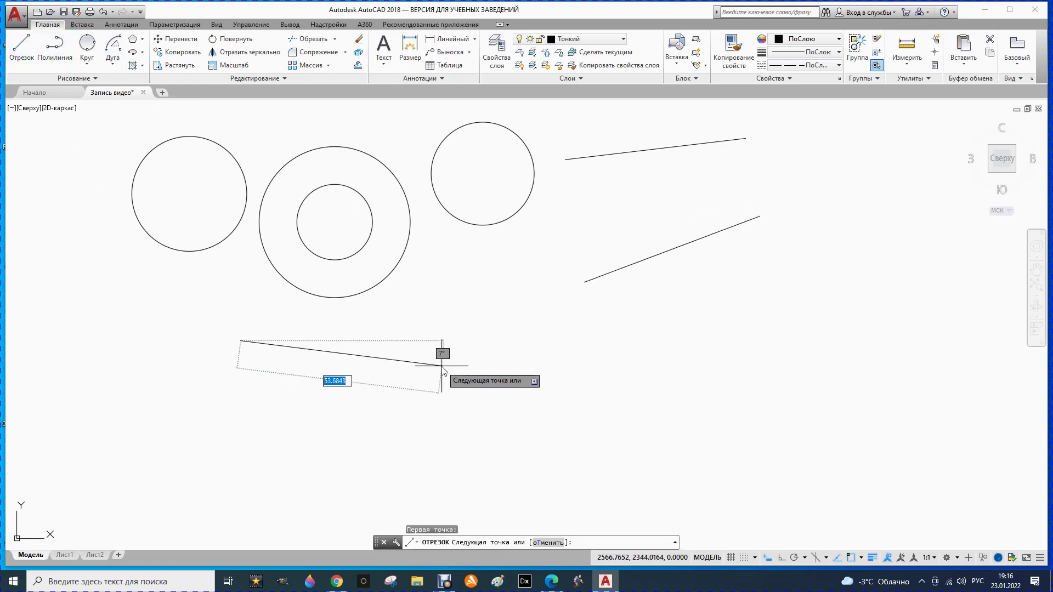
left_click(442, 366)
key("Escape")
left_click(21, 45)
left_click(263, 495)
left_click(431, 443)
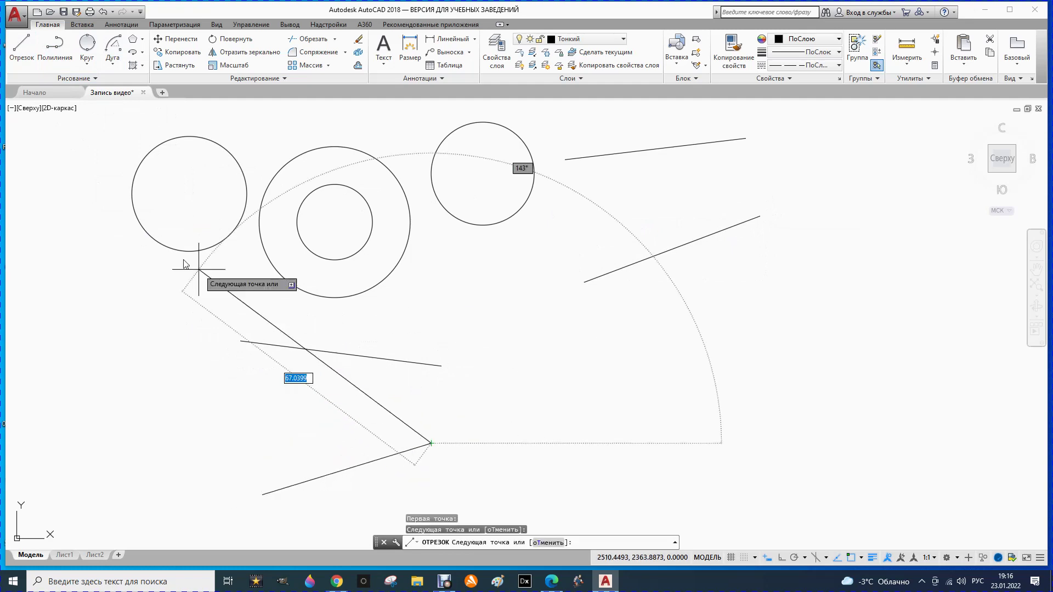
Draw a third, steep line sloping down to the right between the two lines below the circles.
left_click(21, 45)
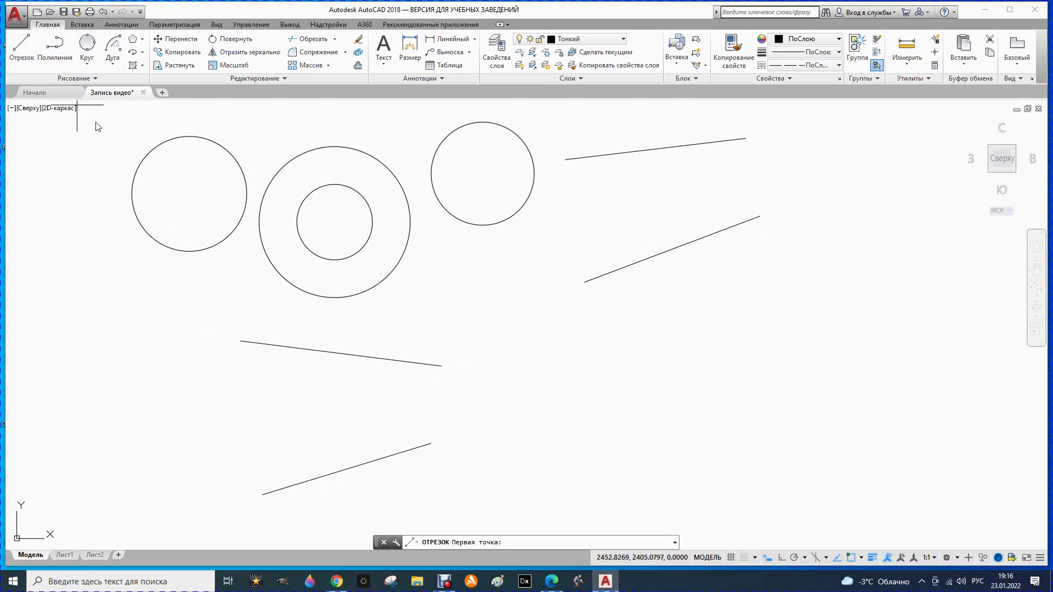
left_click(264, 359)
left_click(330, 456)
key("Escape")
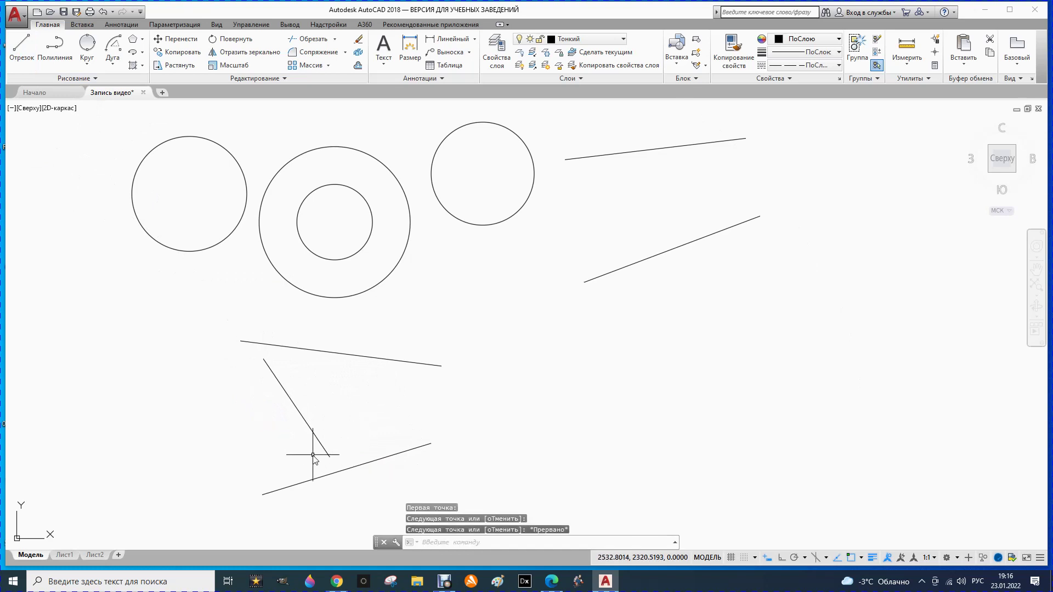
Draw a circle of radius 17 tangent to the two converging lines beside the rightmost circle.
left_click(86, 64)
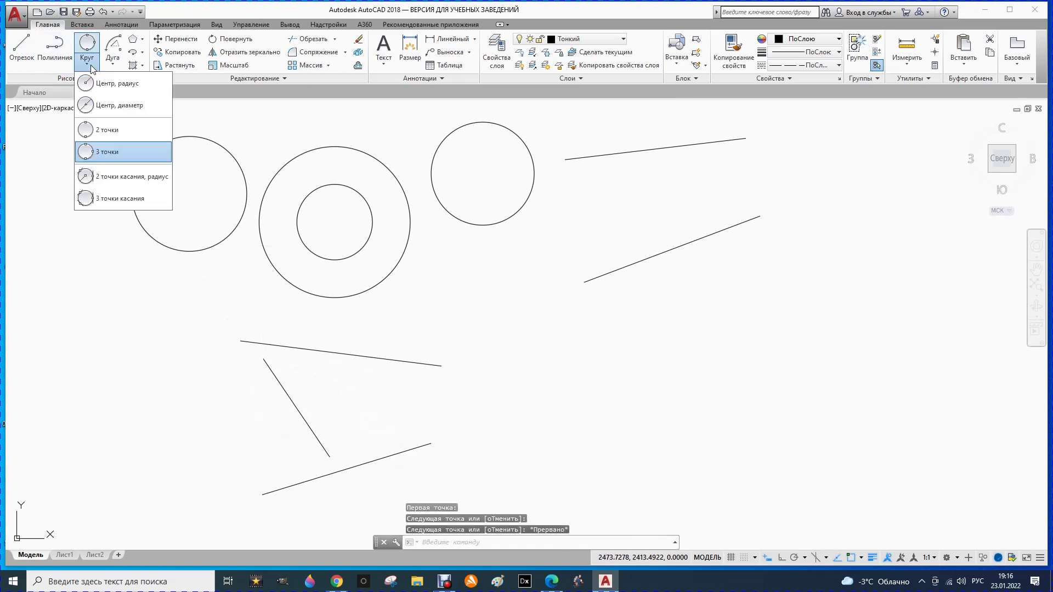
left_click(122, 181)
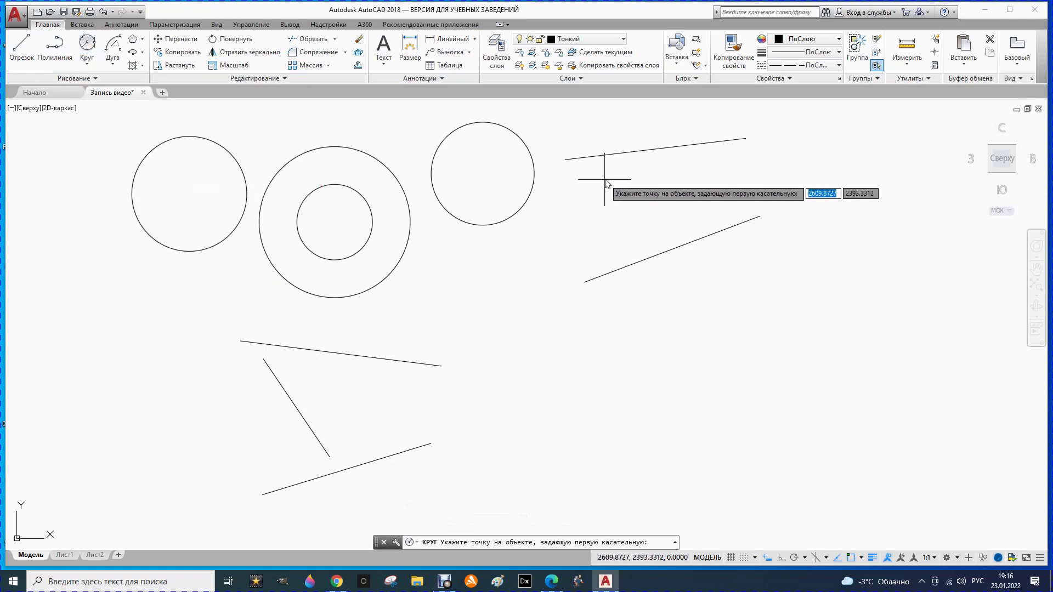
left_click(659, 147)
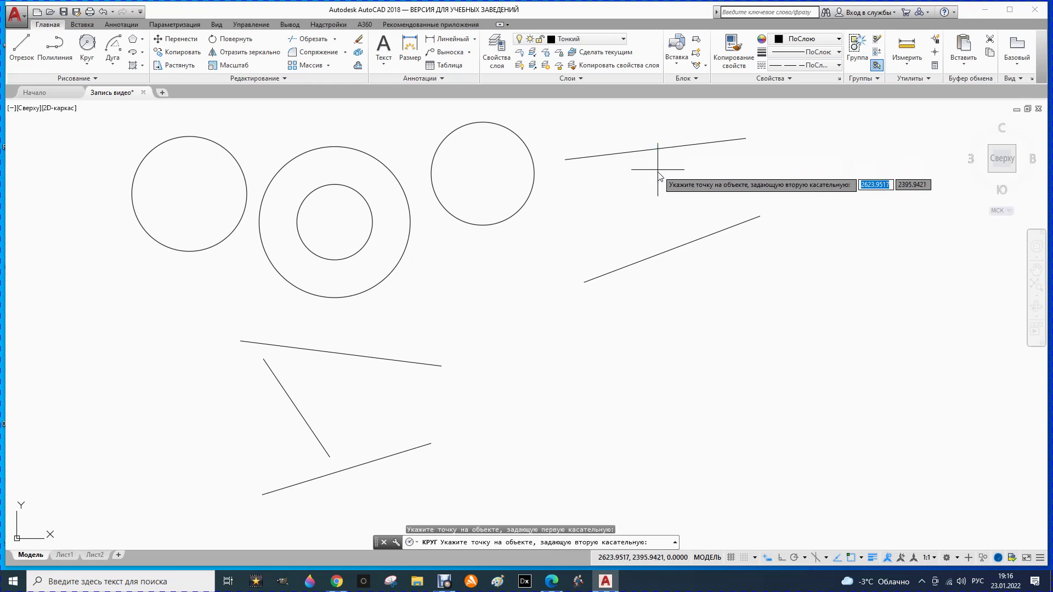
left_click(686, 245)
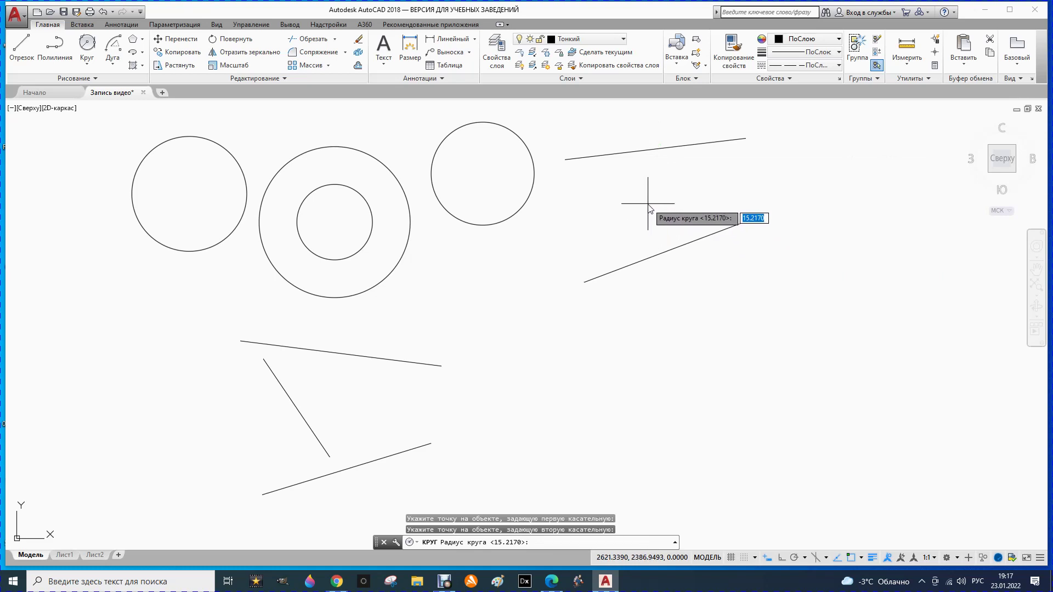
type("17")
key("Return")
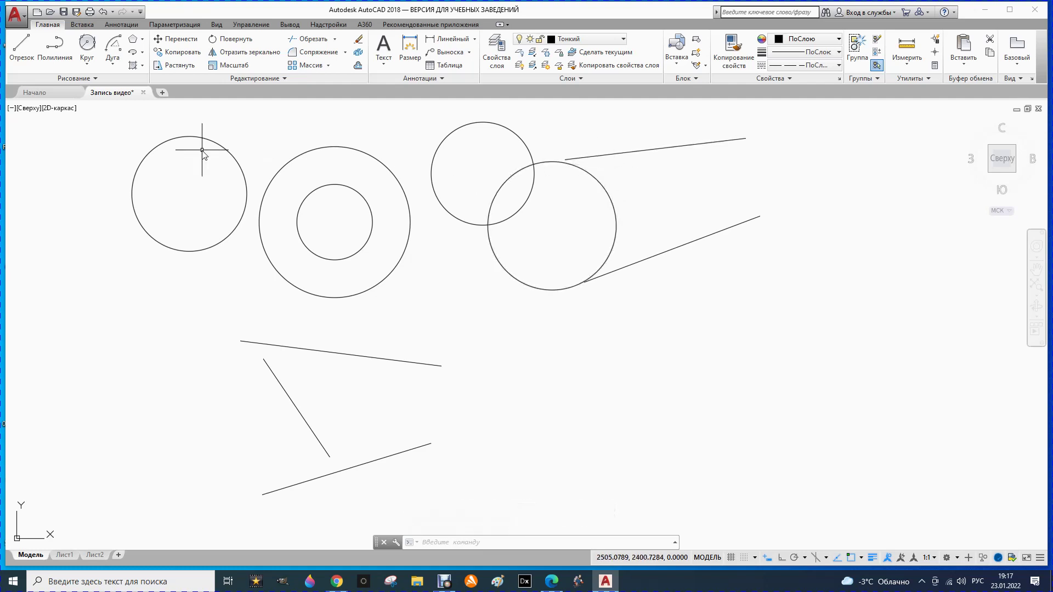
Draw a circle tangent to the upper and lower converging lines using the two-tangents-and-radius method.
left_click(87, 64)
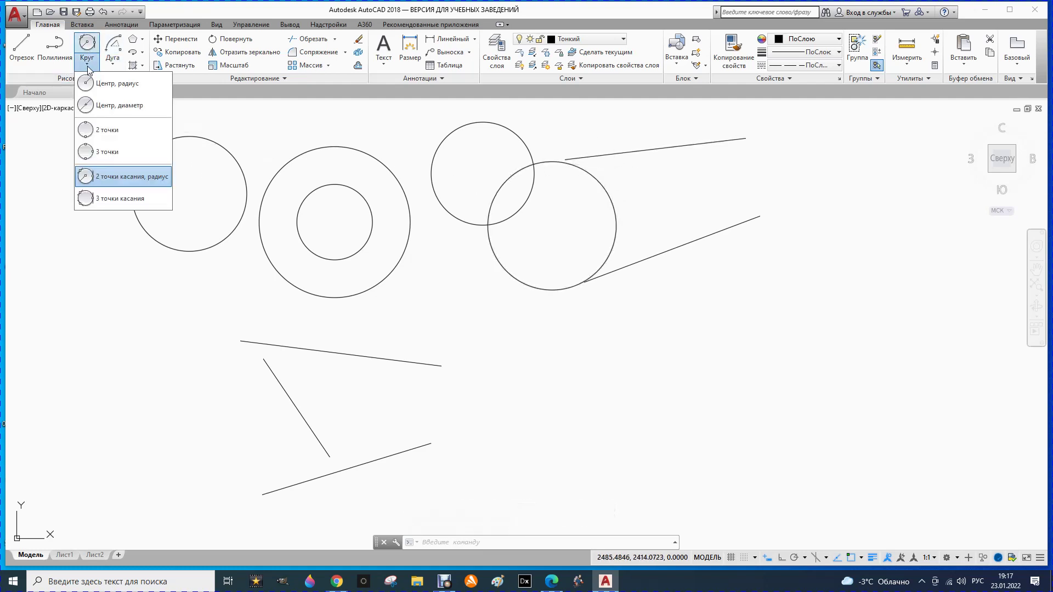
left_click(108, 181)
left_click(684, 146)
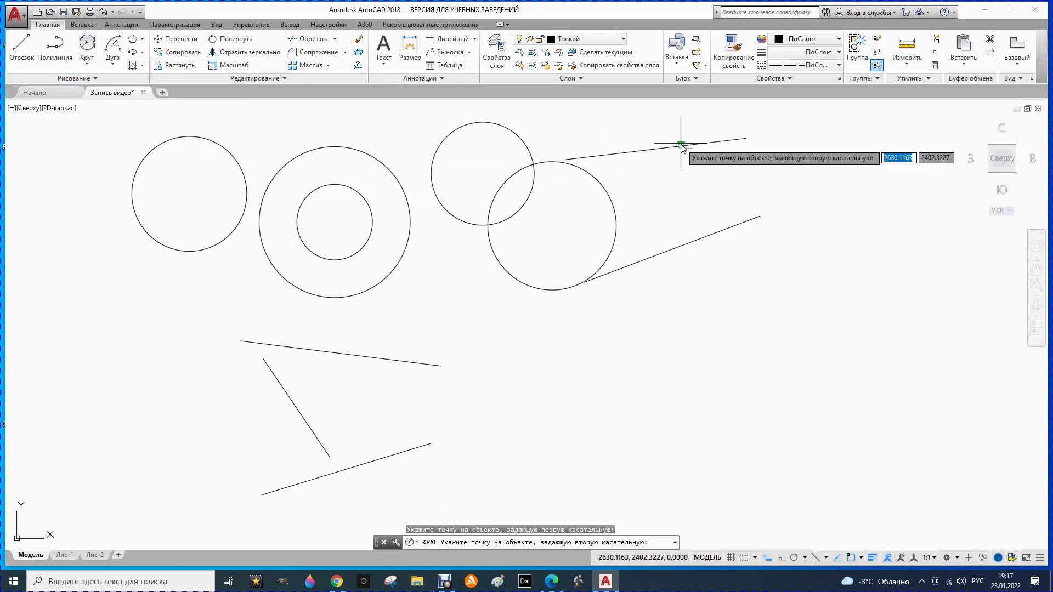
left_click(717, 232)
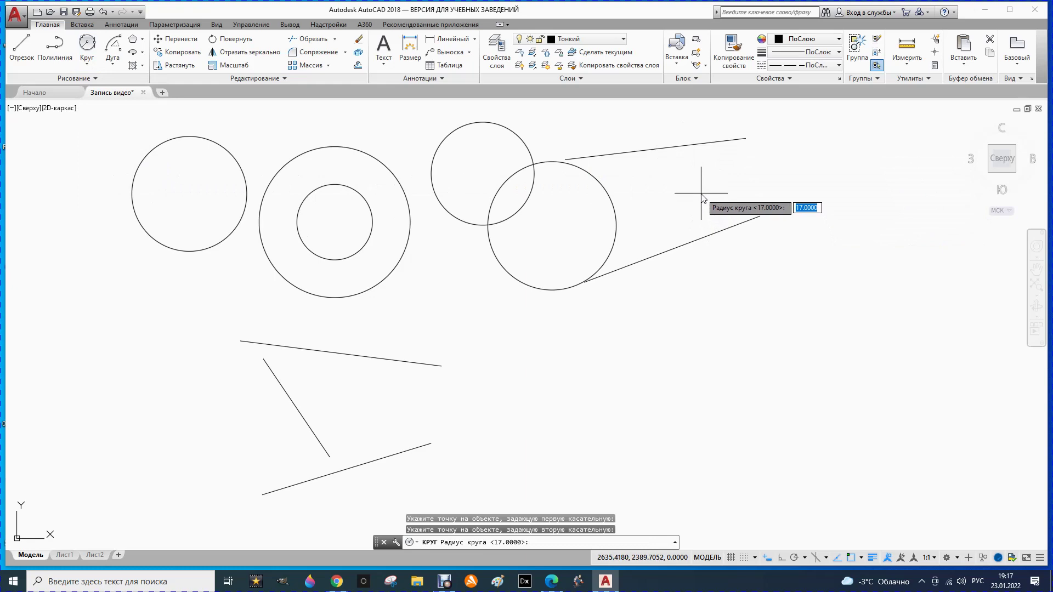
key("Return")
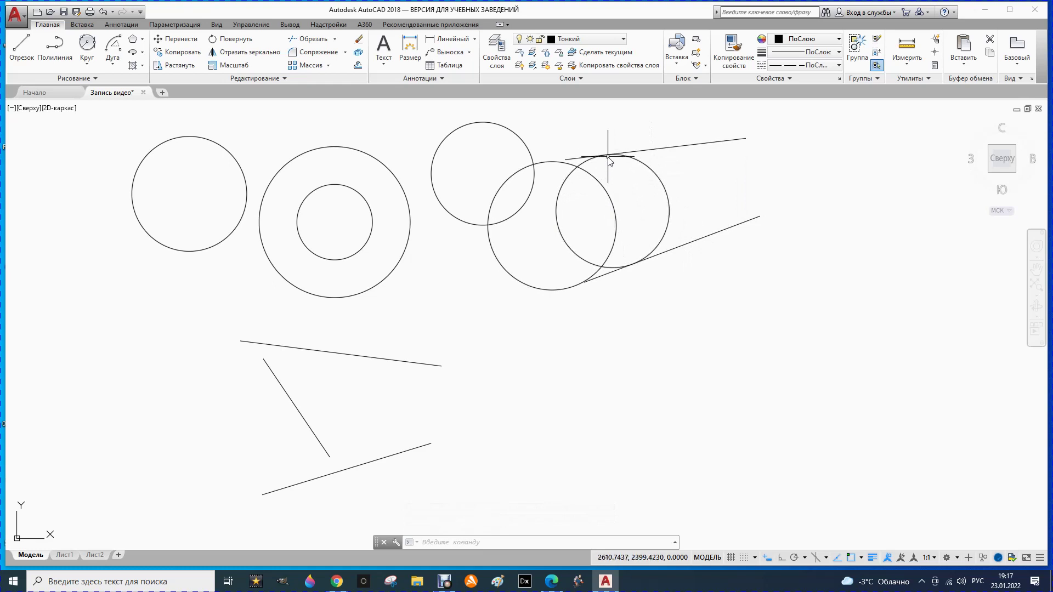
Draw a circle tangent to the three lines below the concentric circles using the three-tangent method.
scroll(231, 514, "up", 2)
scroll(231, 514, "up", 2)
scroll(357, 414, "down", 4)
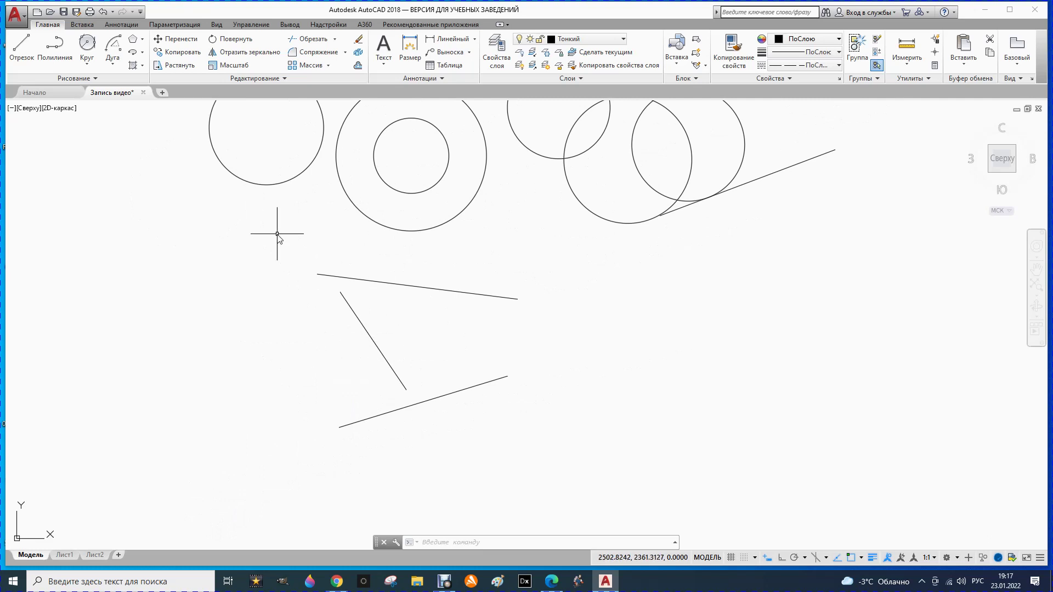
left_click(93, 67)
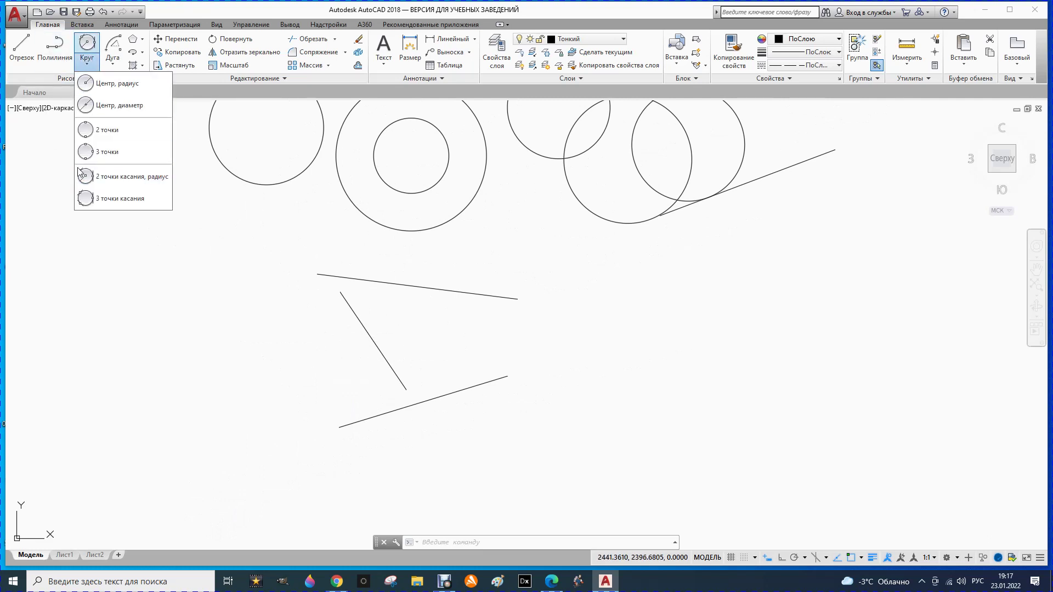
left_click(108, 199)
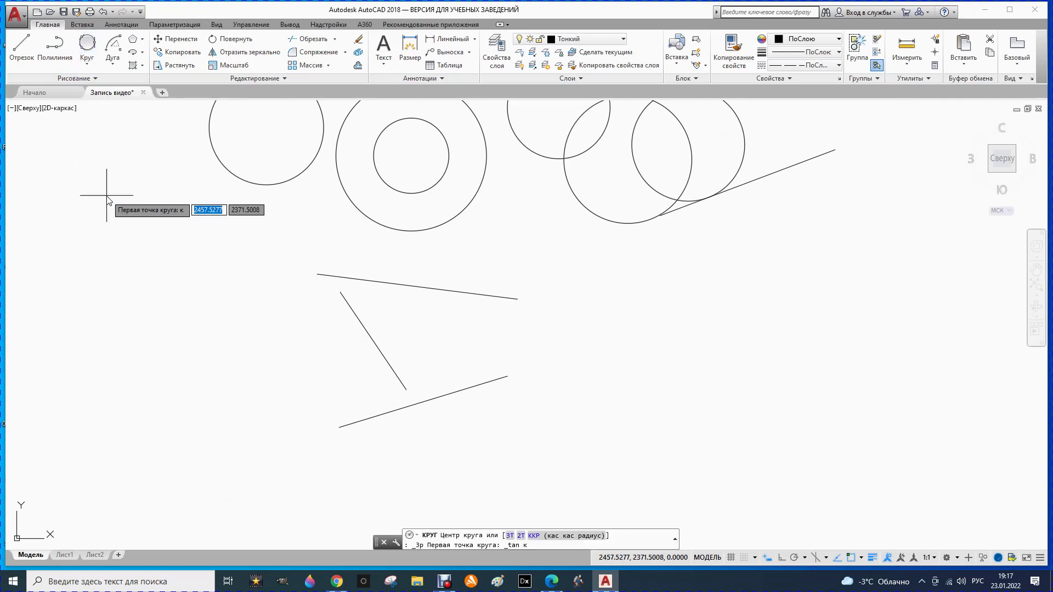
left_click(377, 348)
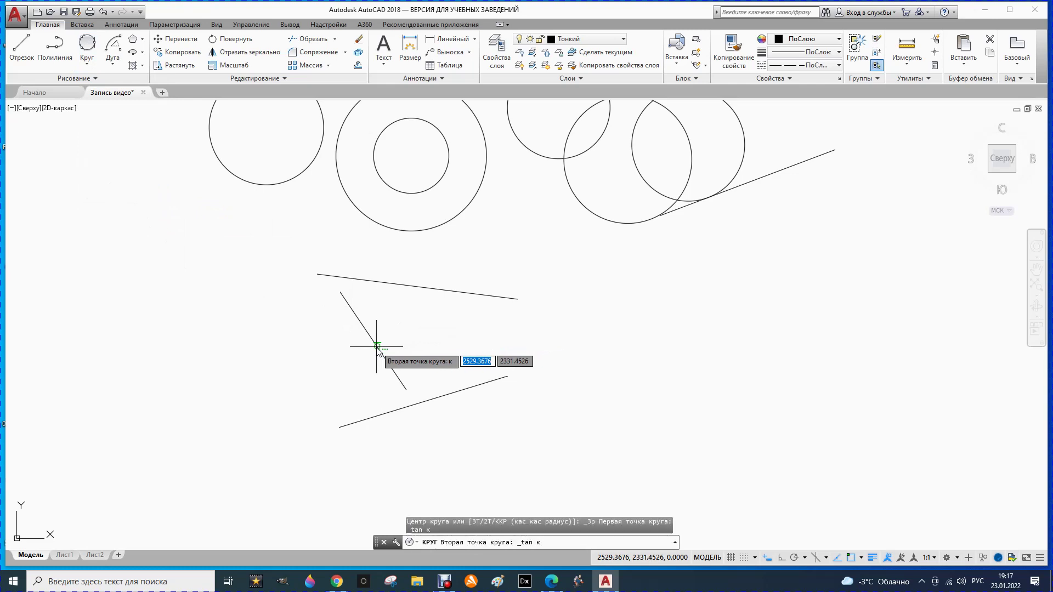
left_click(455, 292)
left_click(475, 384)
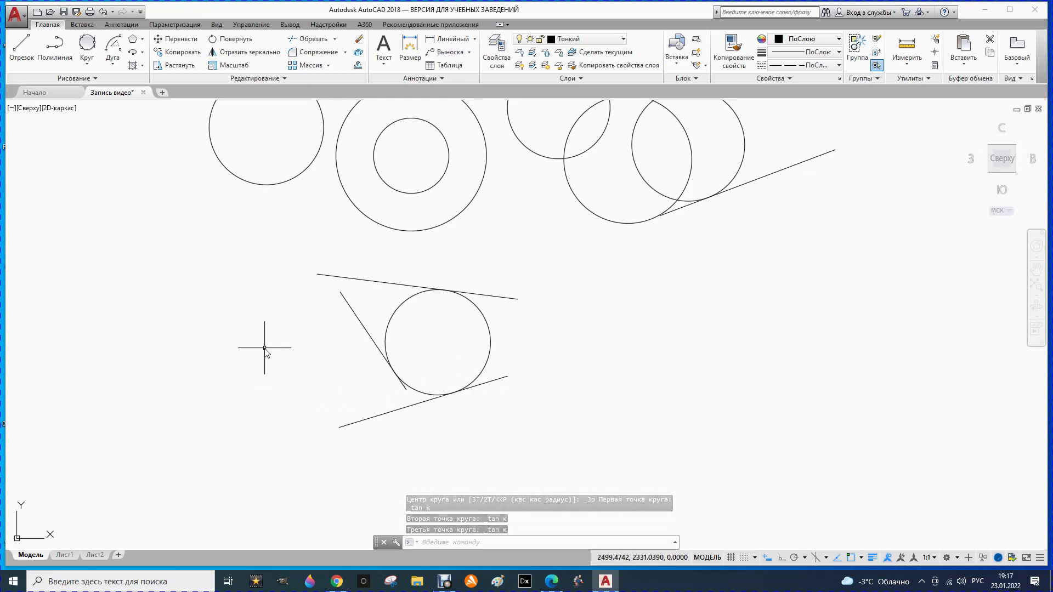
Draw an upward-bulging three-point arc in the empty area to the right of the circles and converging lines.
scroll(308, 355, "down", 2)
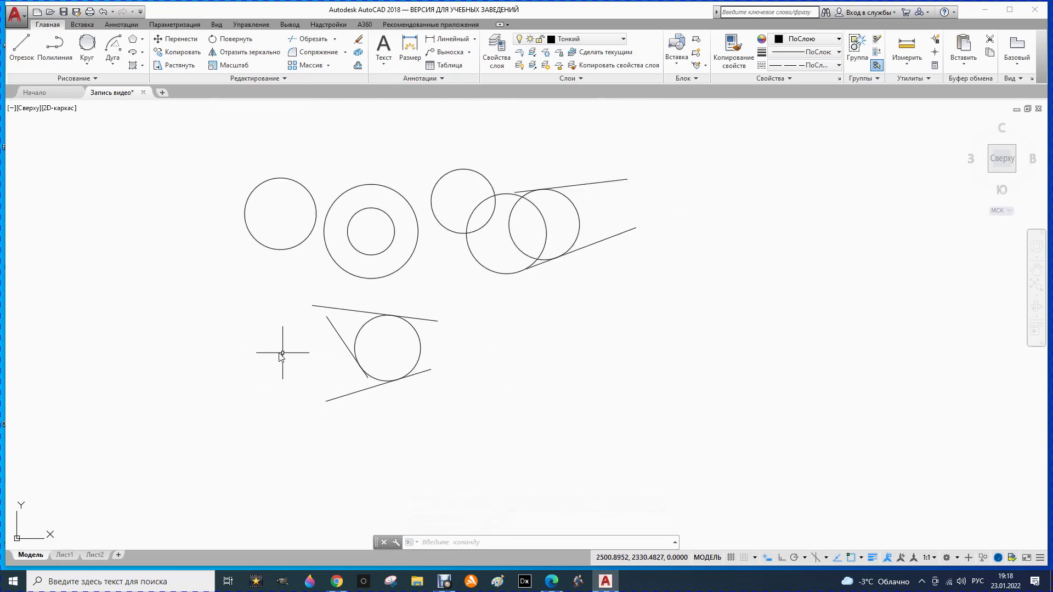
scroll(219, 337, "down", 2)
scroll(474, 277, "up", 4)
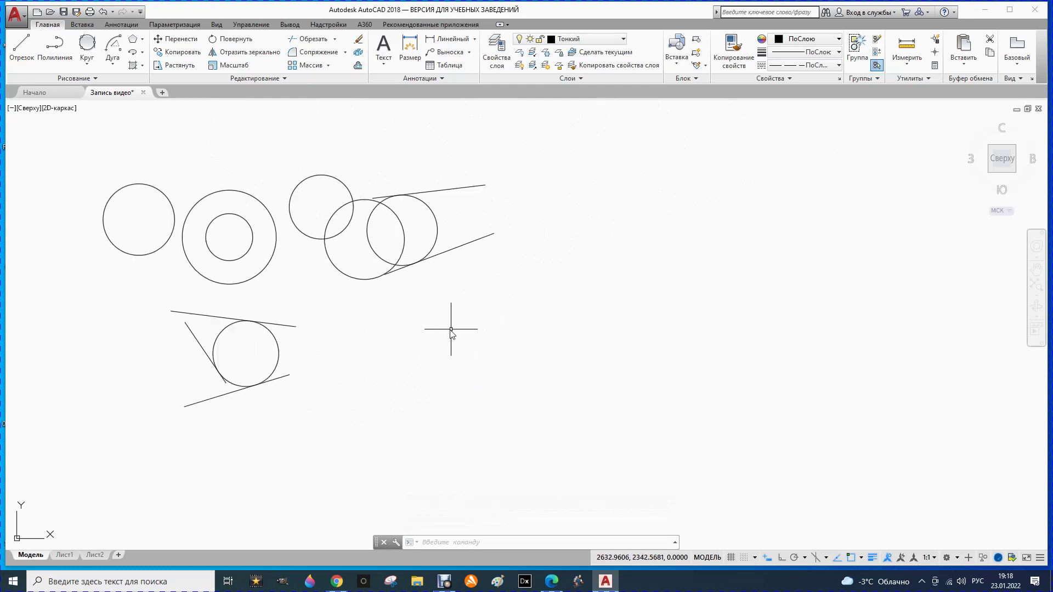
scroll(499, 211, "down", 2)
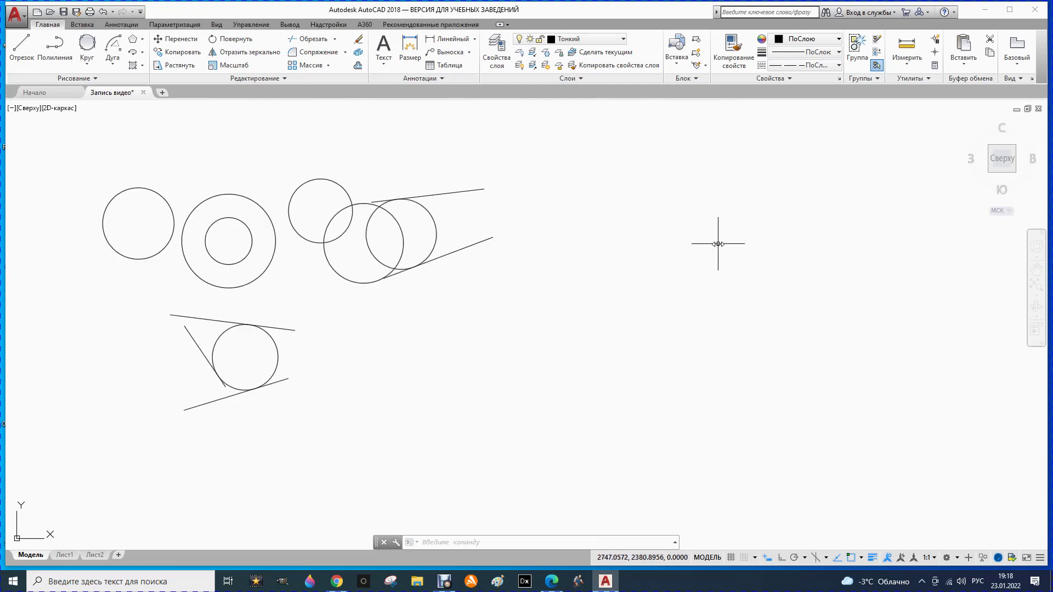
left_click(113, 64)
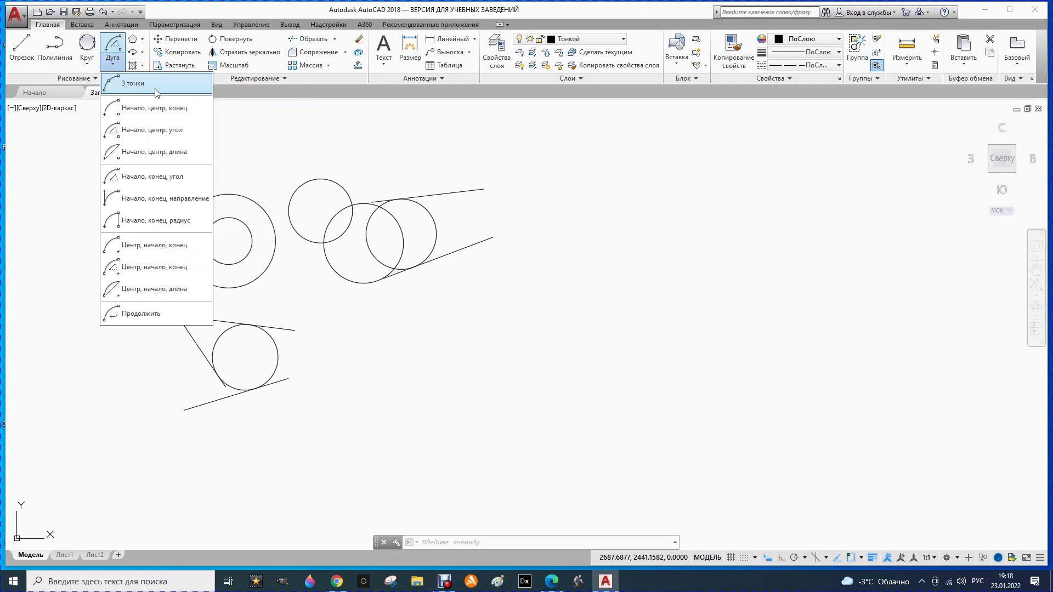
left_click(152, 89)
left_click(546, 191)
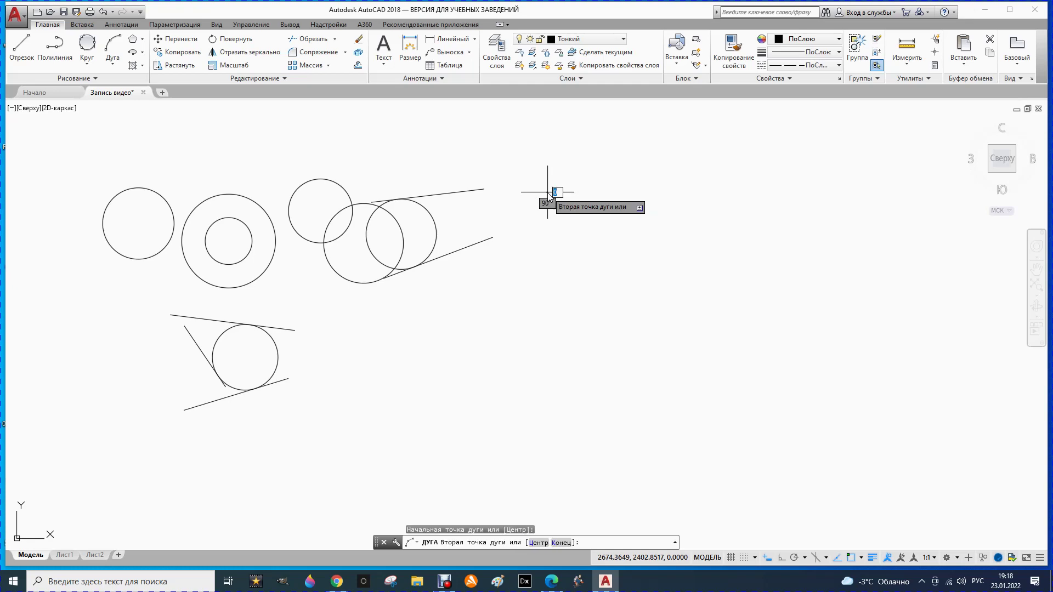
left_click(595, 154)
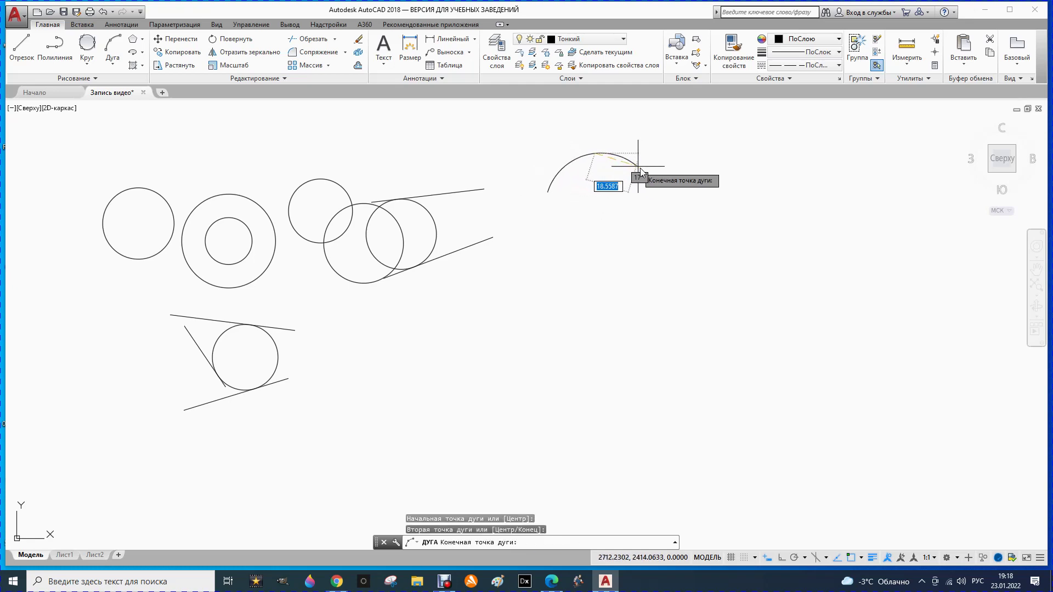
left_click(654, 191)
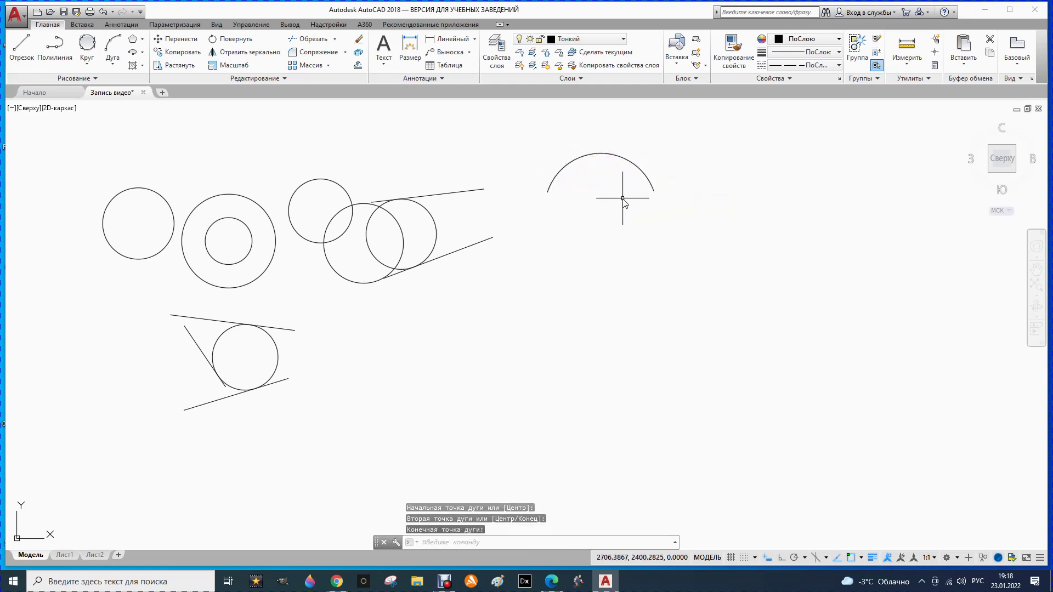
Draw a start-centre-angle arc below the three-point arc, with its centre level with the start point and a central angle of 115°.
left_click(113, 65)
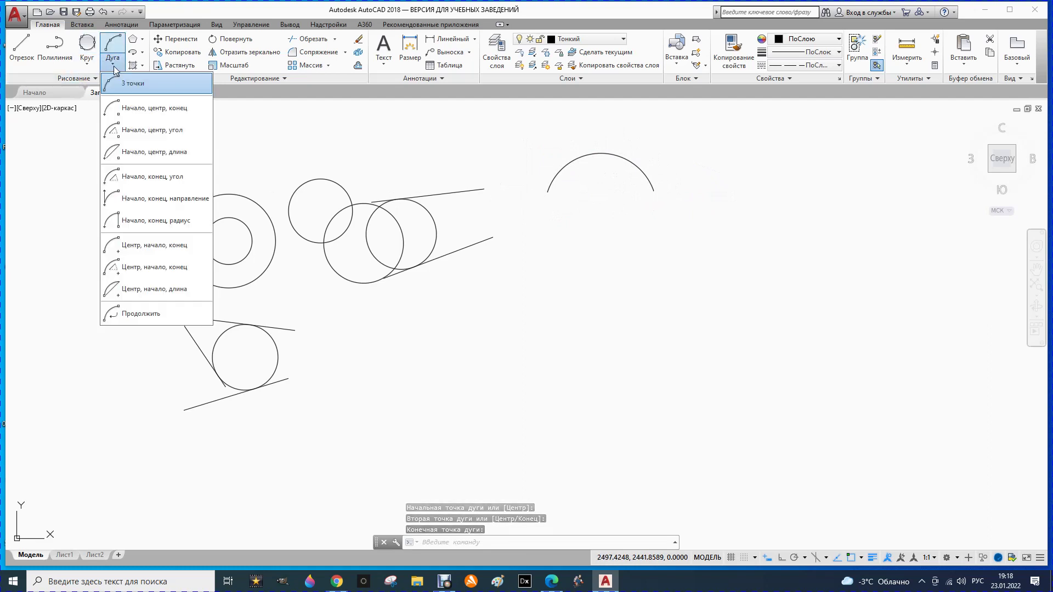
left_click(152, 132)
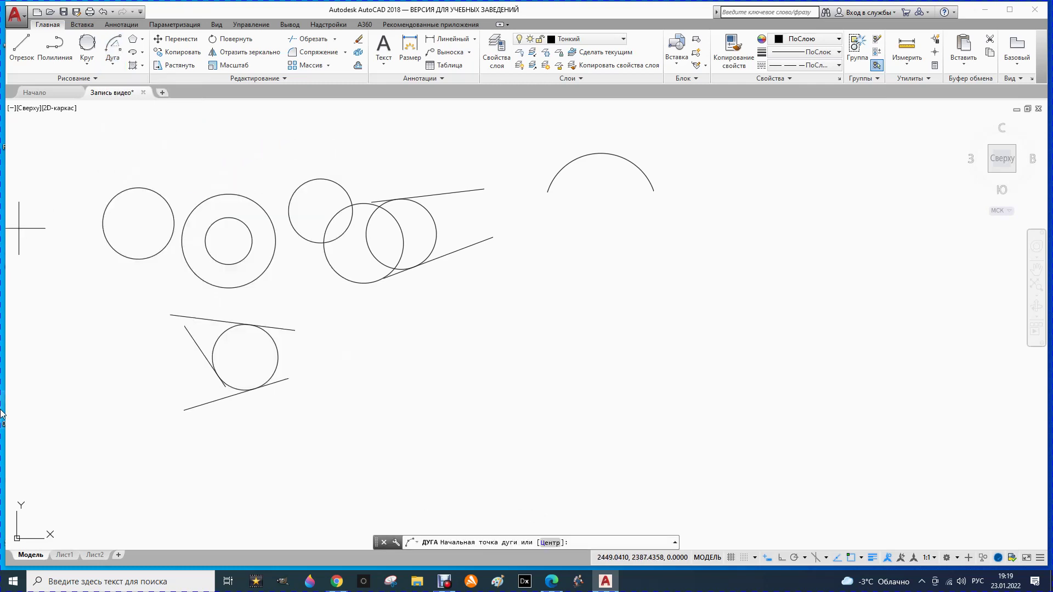
left_click(548, 263)
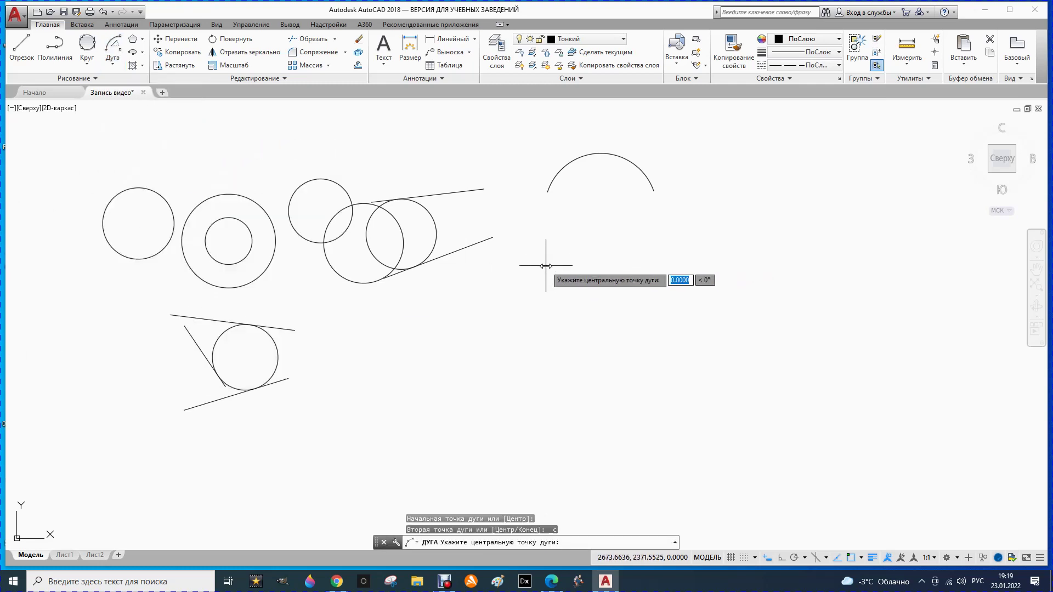
left_click(603, 264)
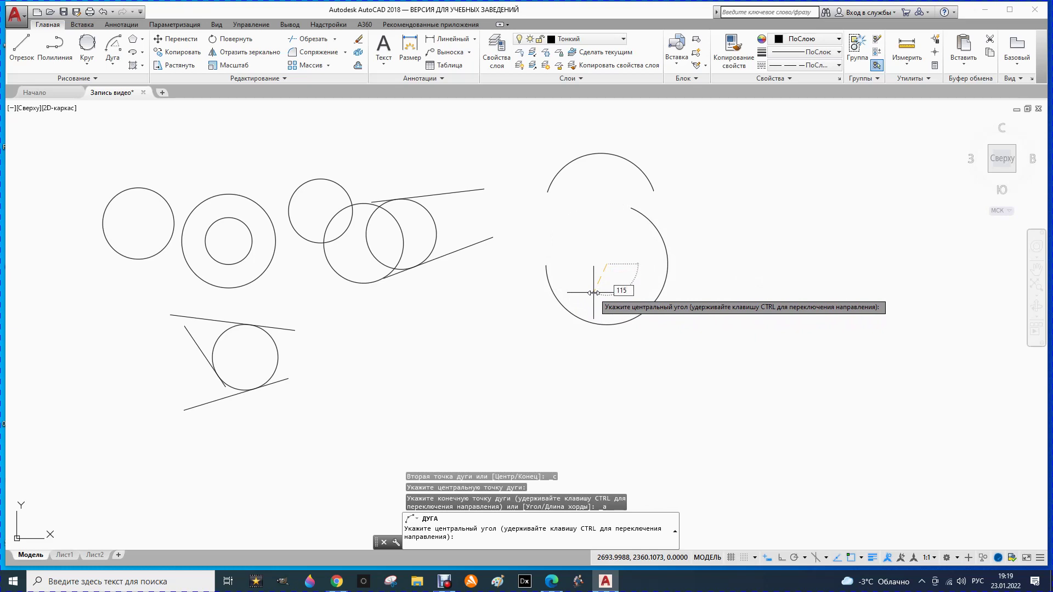
key("Return")
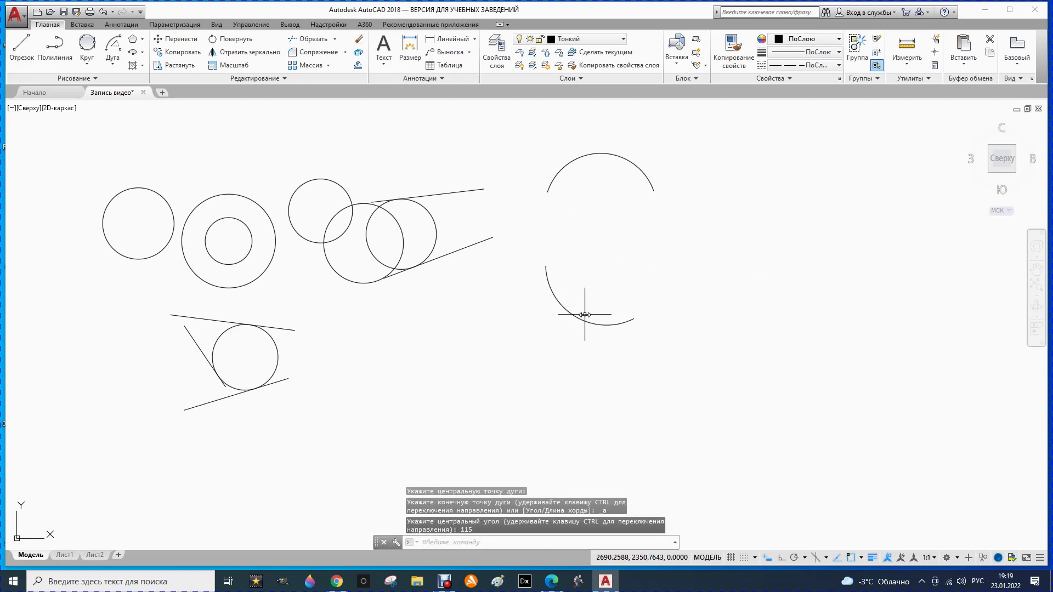
Draw a start-centre-length arc to the right of the other arcs, centred about 43 units right of its start, with chord length 40.
left_click(112, 62)
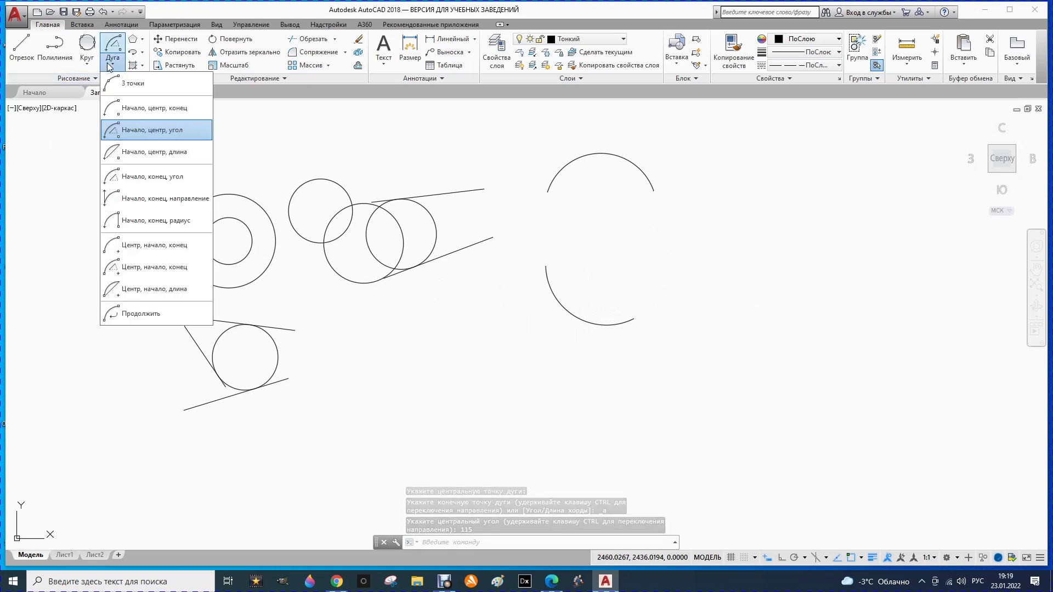
left_click(161, 154)
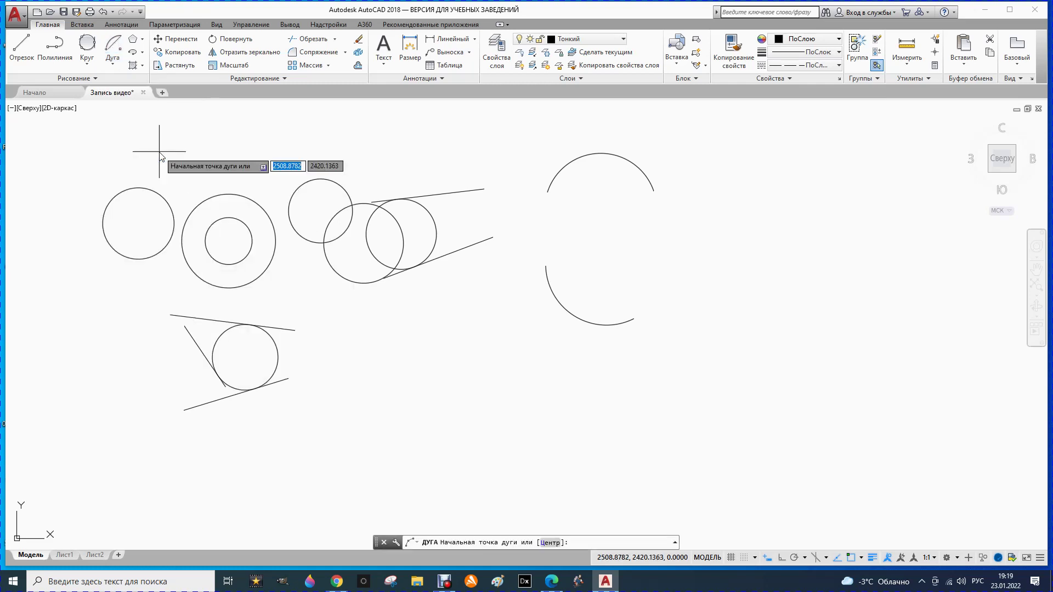
left_click(695, 207)
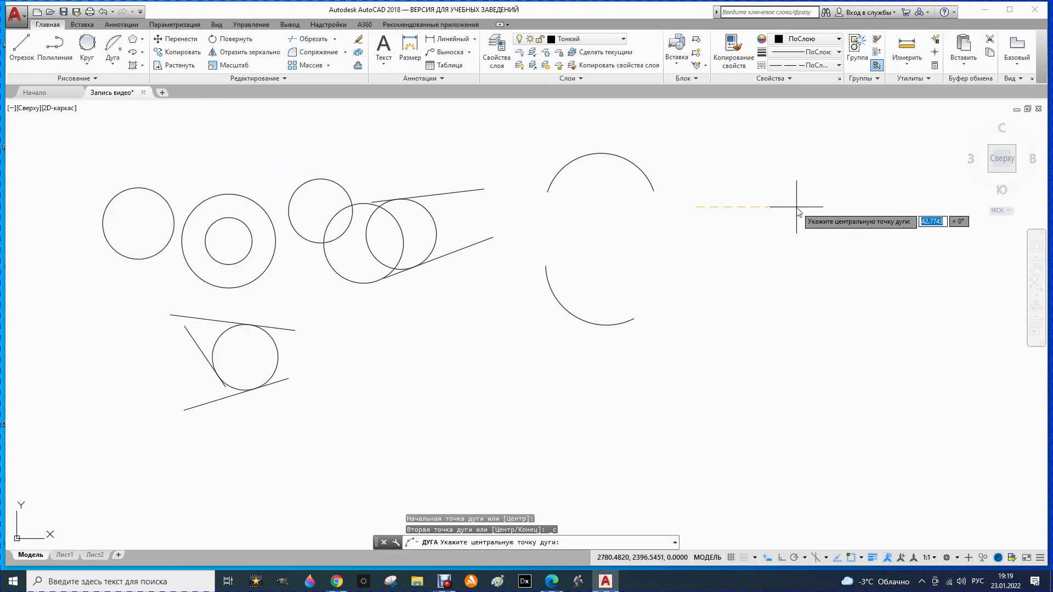
left_click(795, 207)
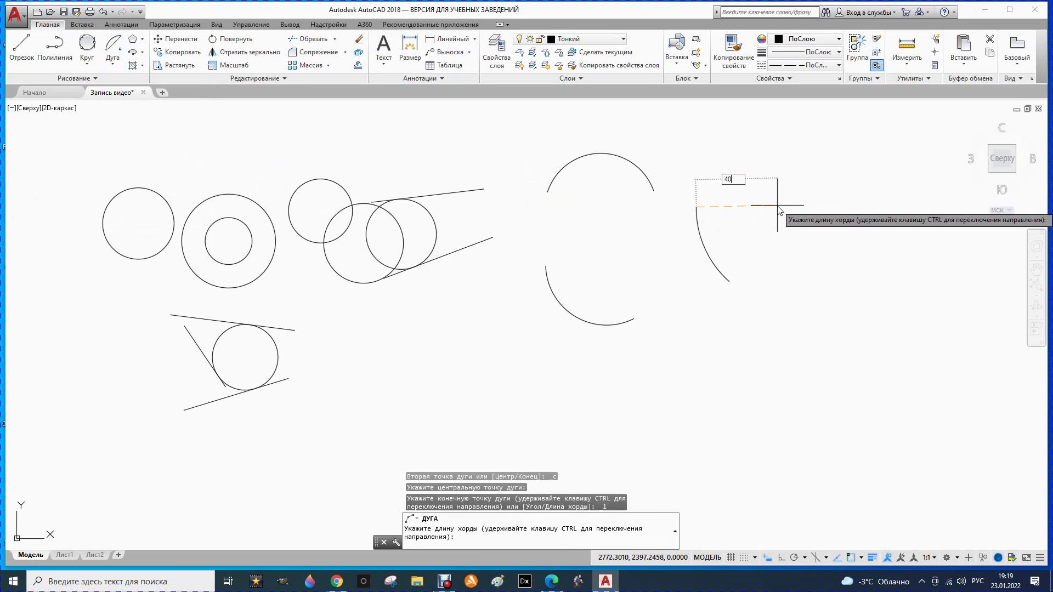
key("Return")
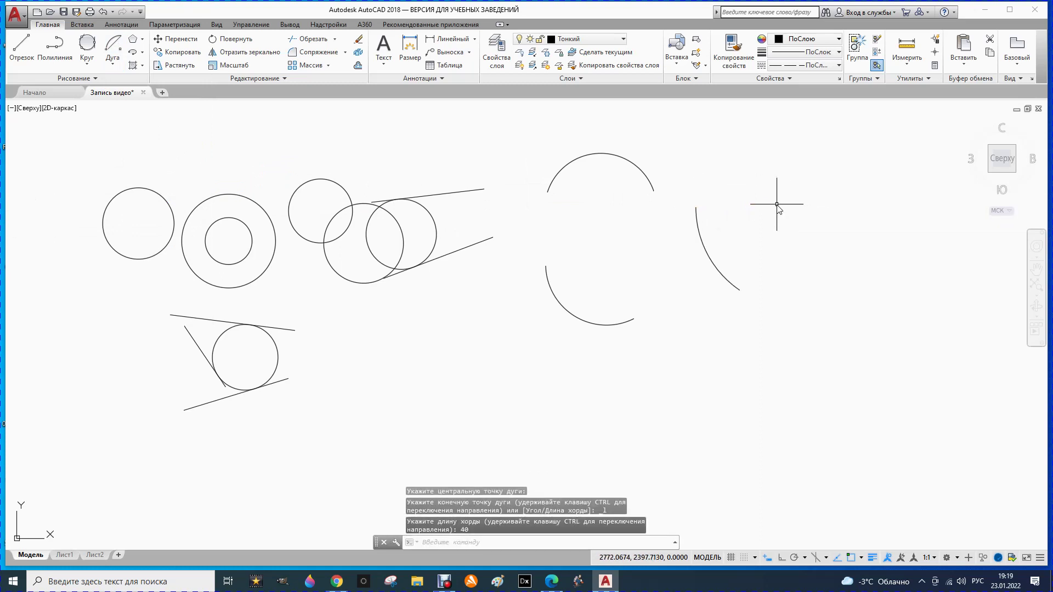
Draw a start-end-angle arc with horizontally aligned endpoints between the 115° arc and the rightmost arc, using a central angle of 60°.
left_click(113, 66)
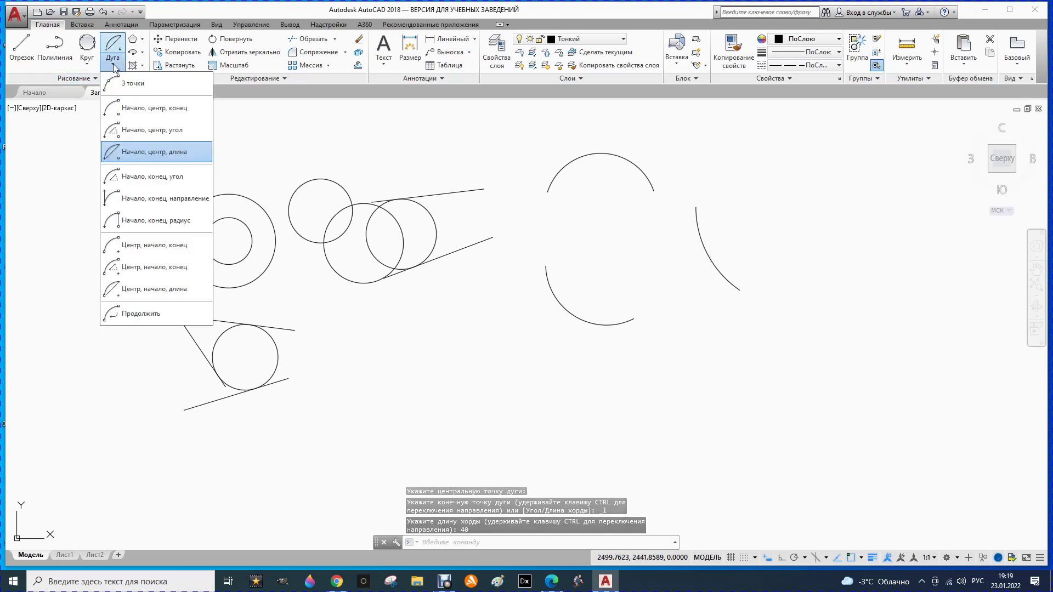
left_click(158, 177)
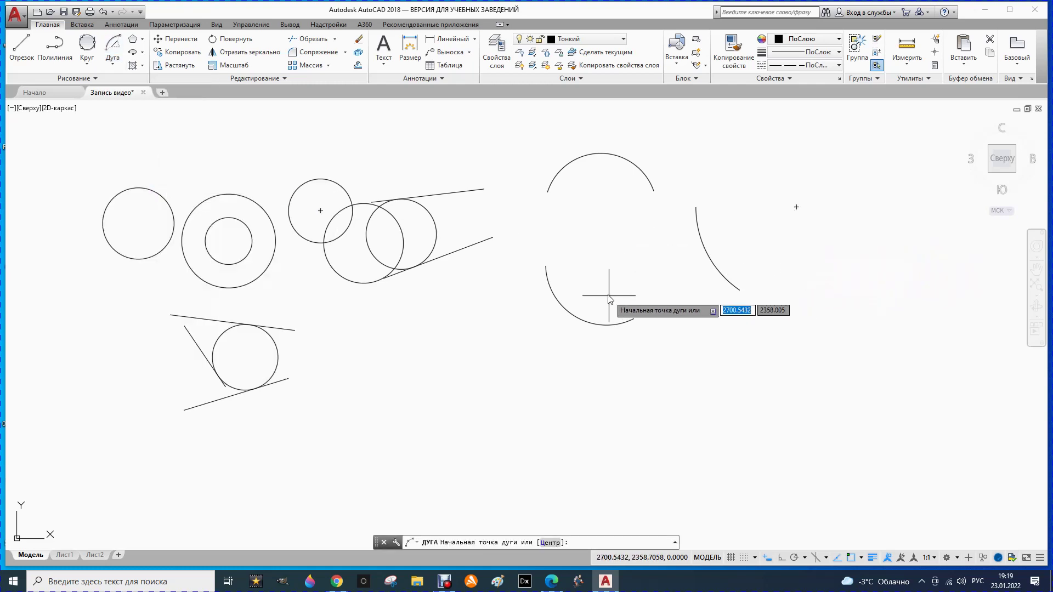
left_click(611, 267)
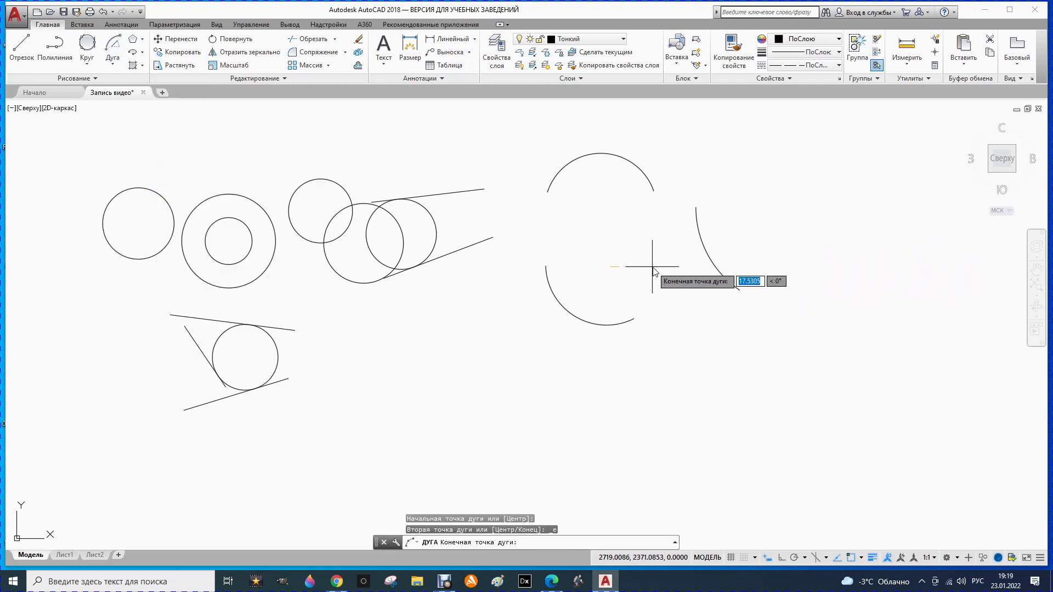
left_click(687, 267)
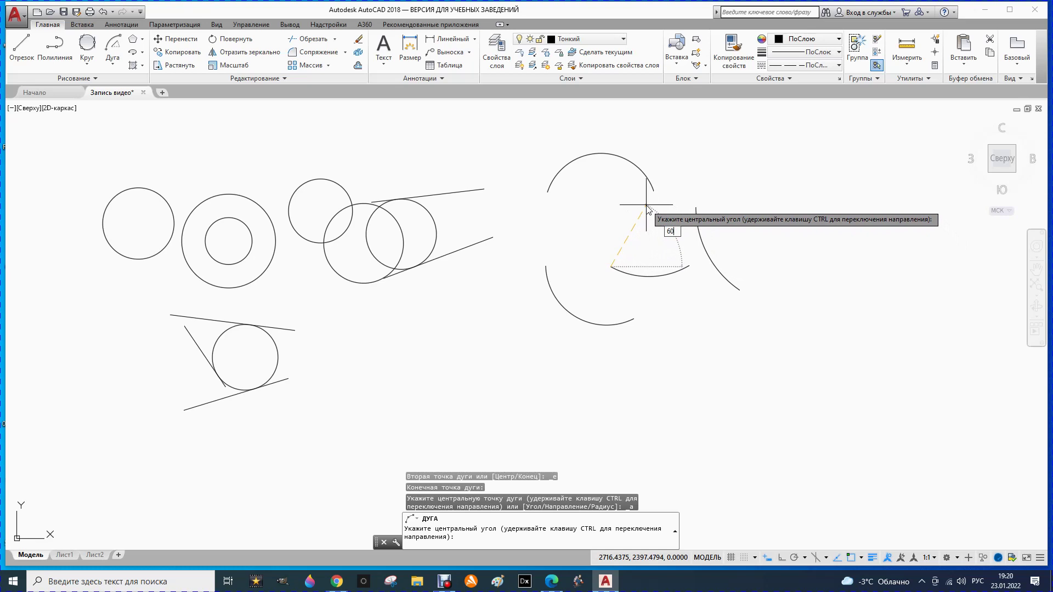
type("60")
key("Return")
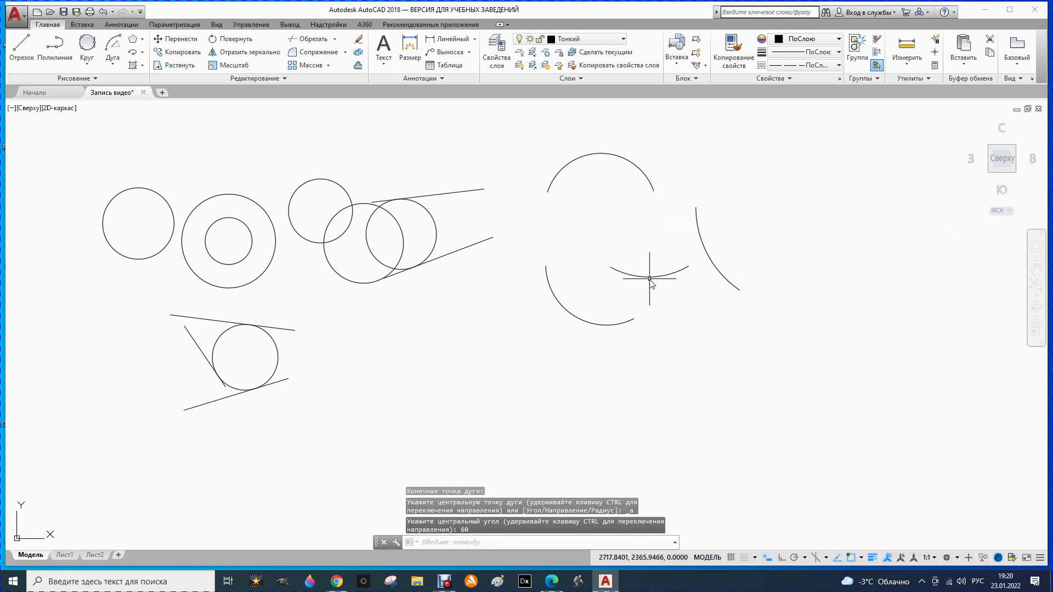
Draw a start-end-direction arc below the converging lines, with horizontally aligned endpoints and a steep upward tangent at its left start point.
left_click(110, 65)
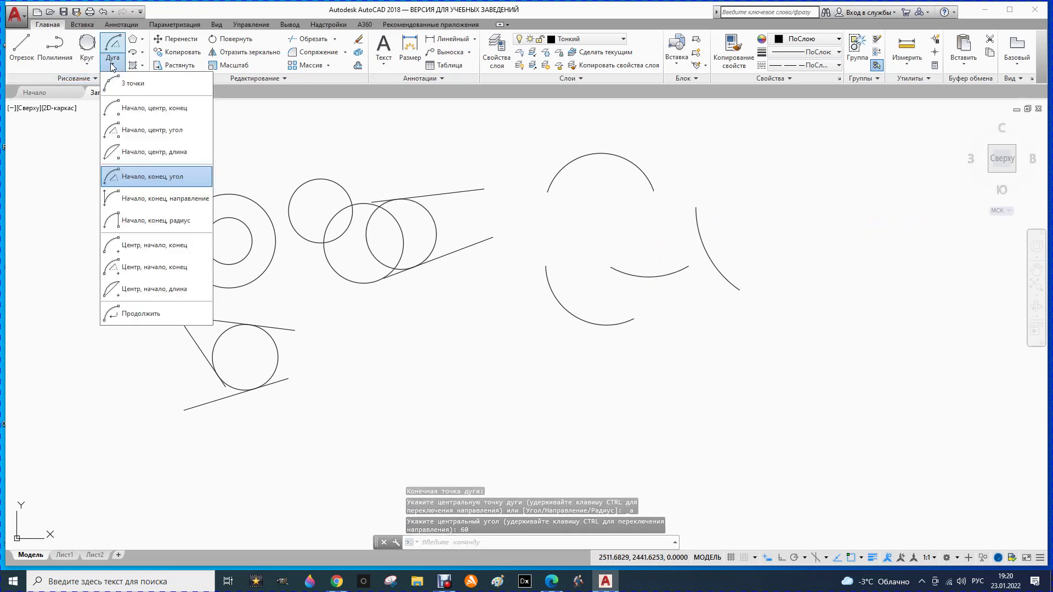
left_click(136, 200)
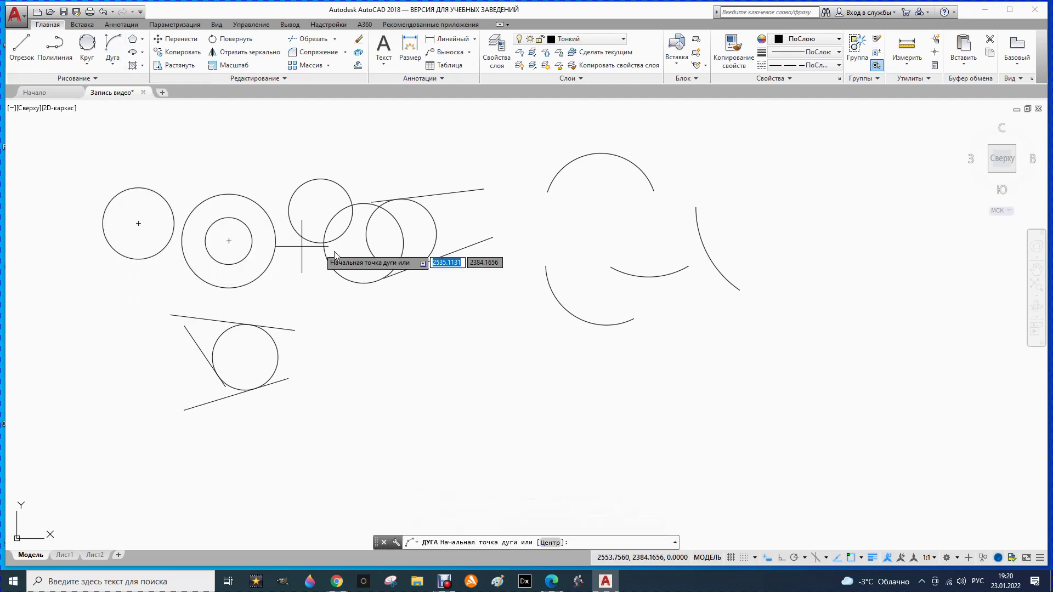
left_click(424, 350)
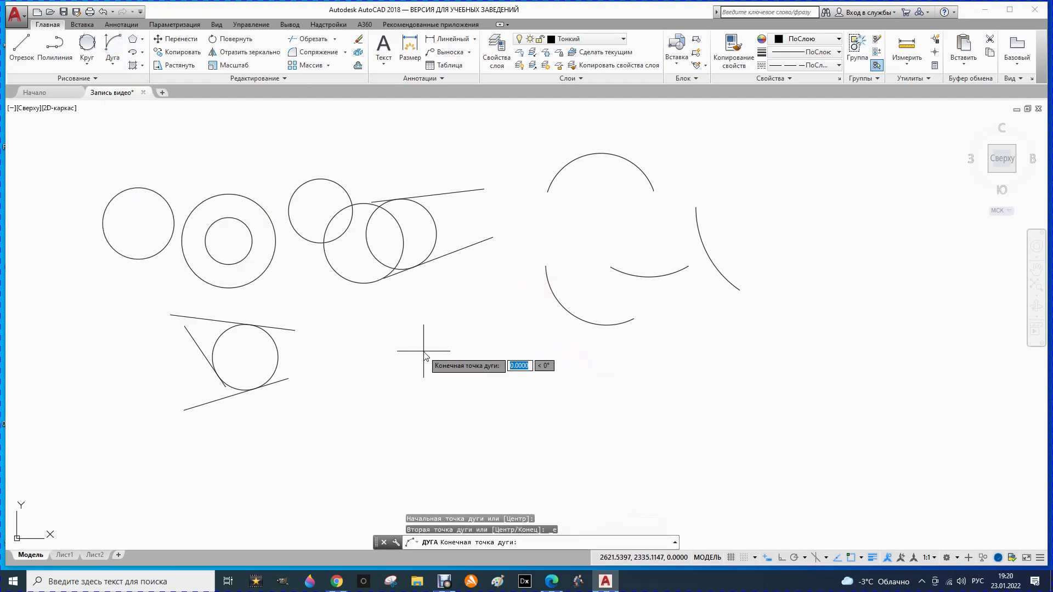
left_click(530, 351)
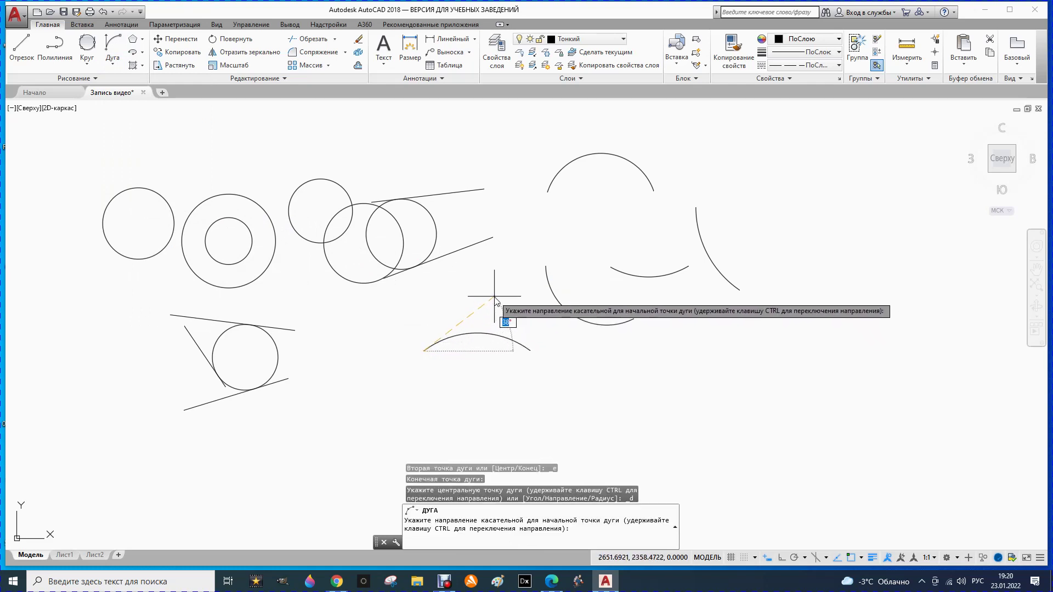
left_click(441, 283)
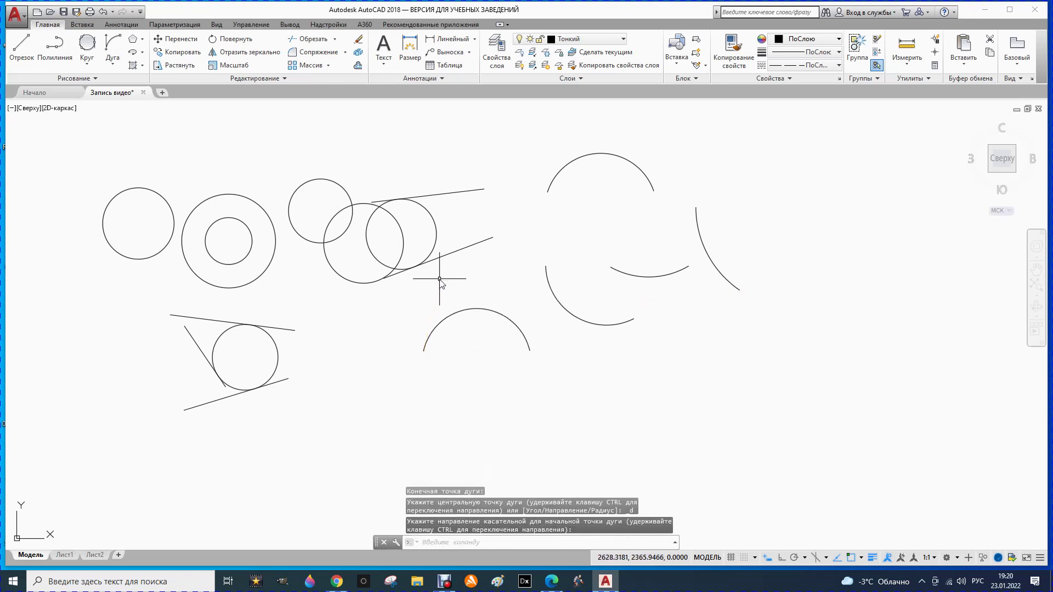
Draw a shallow start-end-radius arc to the right of the rightmost arc, with nearly level endpoints and a radius of 35.
left_click(110, 65)
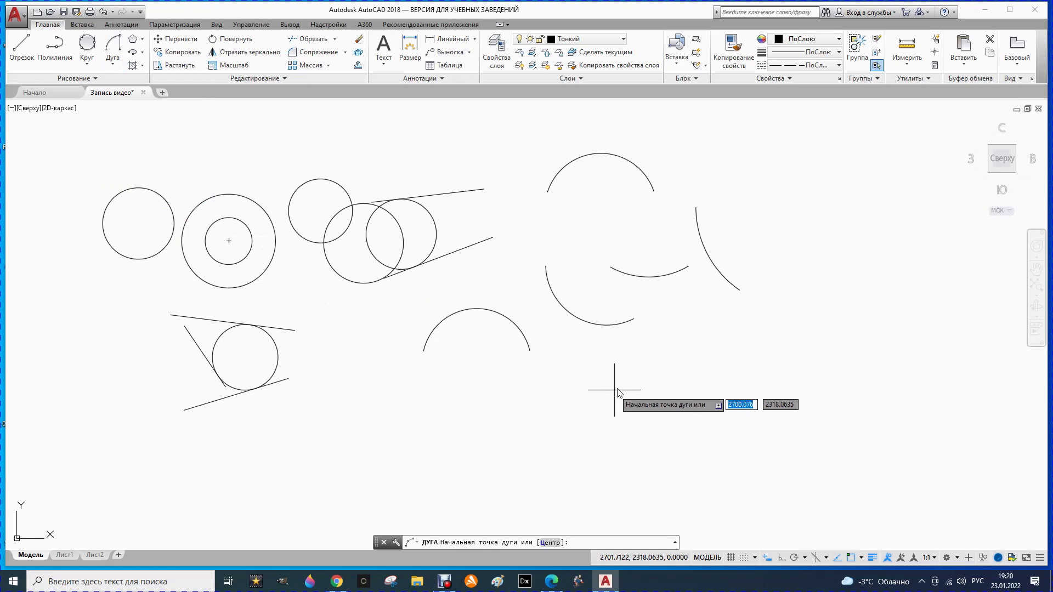
left_click(739, 223)
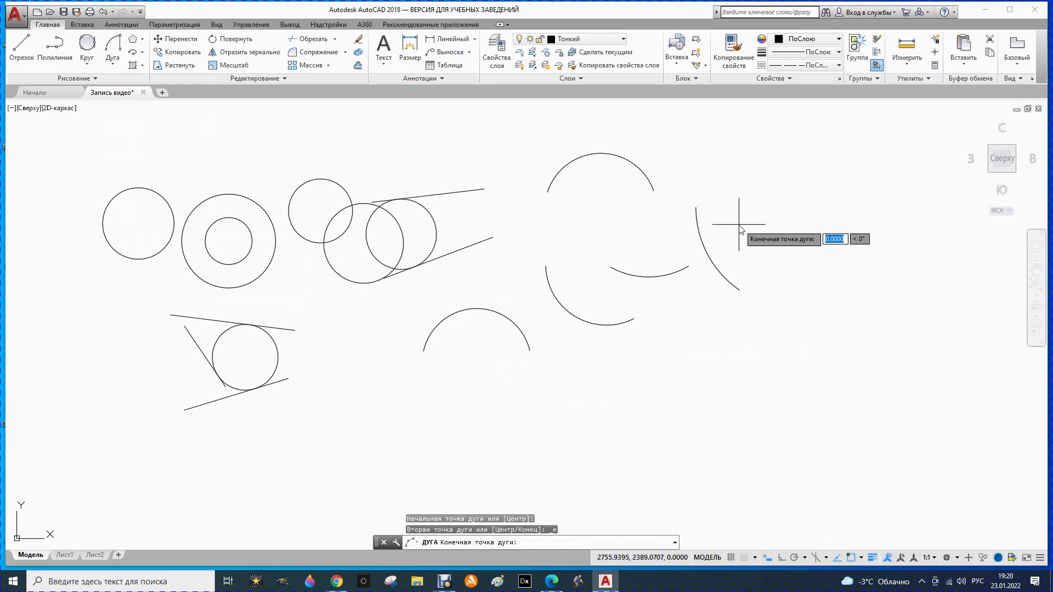
left_click(836, 226)
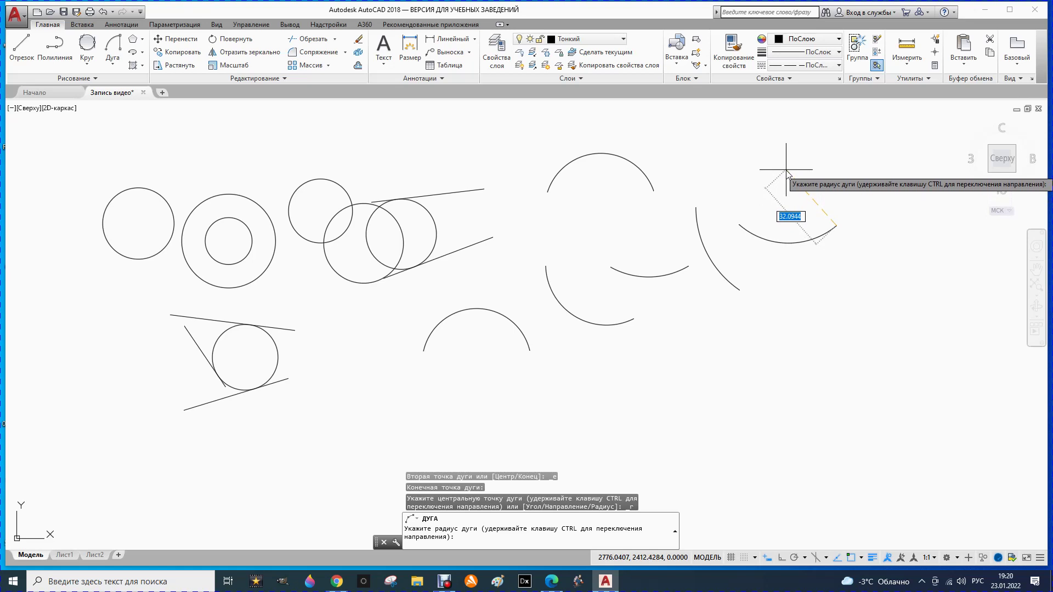
type("35")
key("Return")
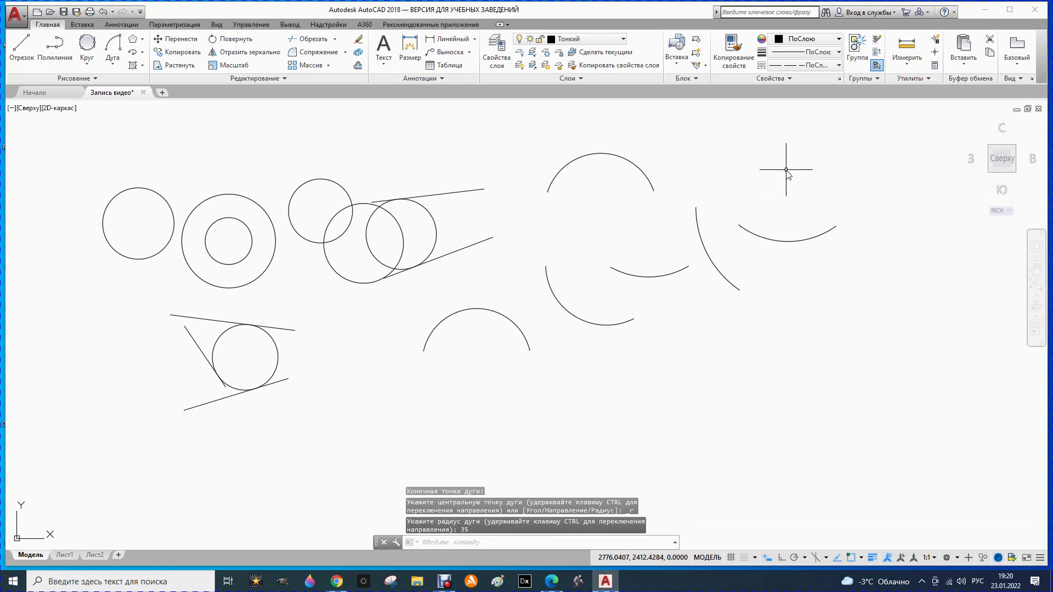
Draw a centre-start-end arc as a downward-bulging semicircle in the empty area below the right-hand arcs.
left_click(118, 67)
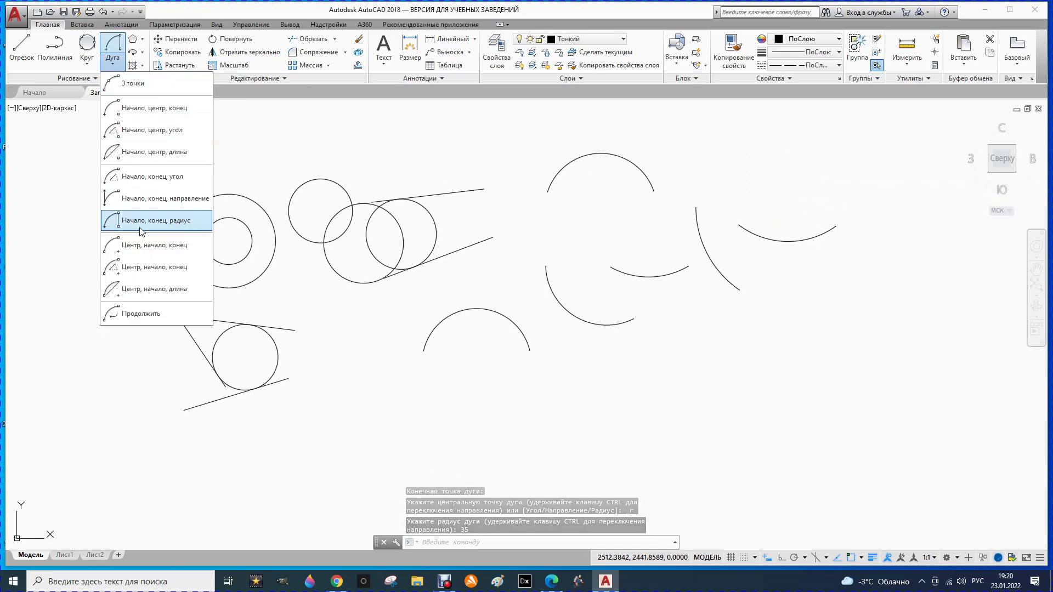
left_click(171, 249)
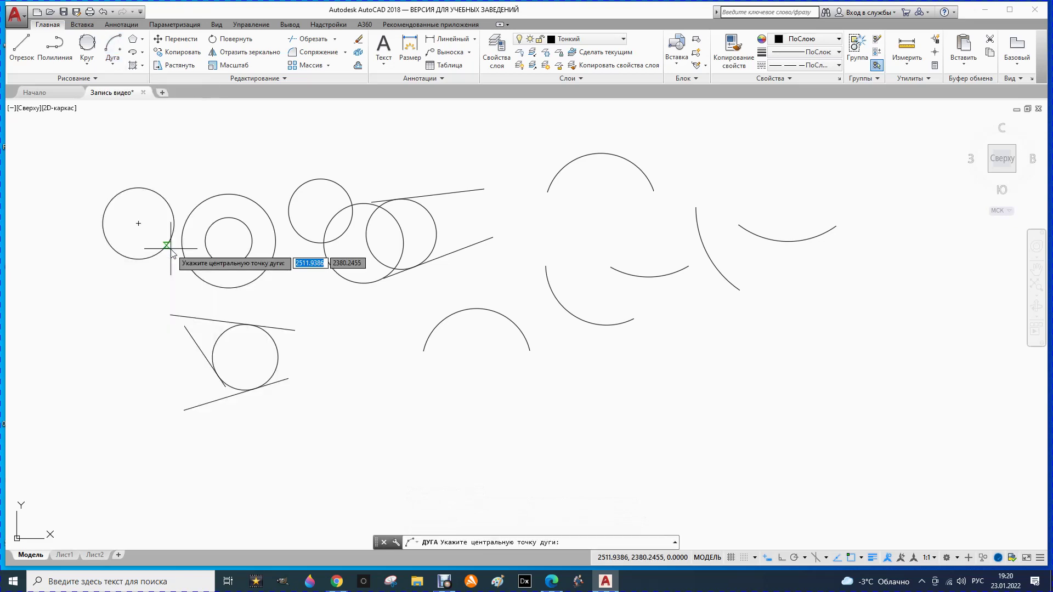
left_click(692, 393)
left_click(617, 392)
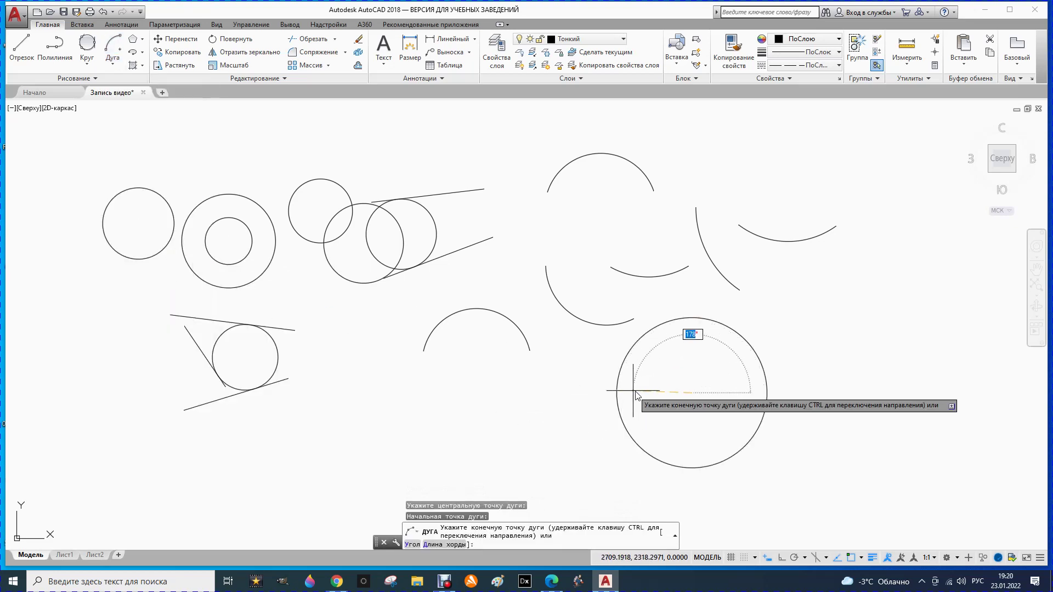
left_click(769, 391)
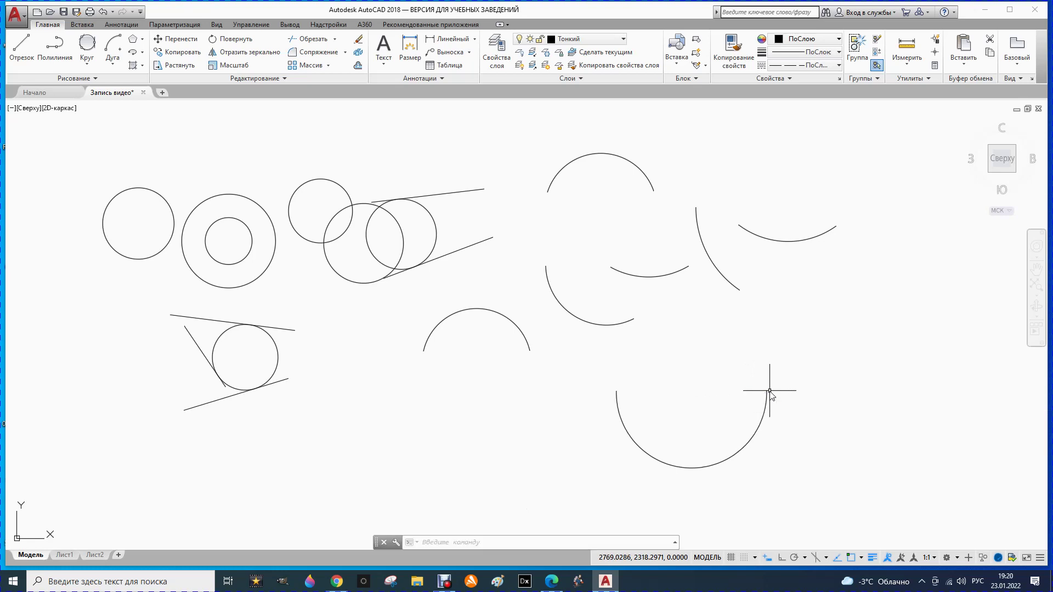
Draw a large centre-start-angle arc below the circles, starting level with and right of its centre and sweeping well past a half circle.
left_click(111, 65)
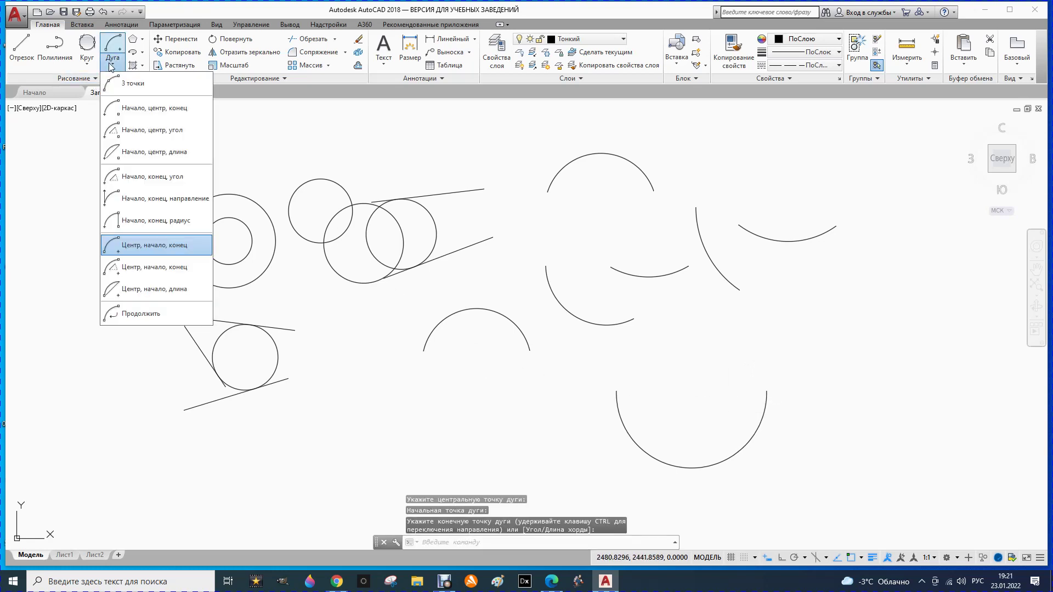
left_click(146, 271)
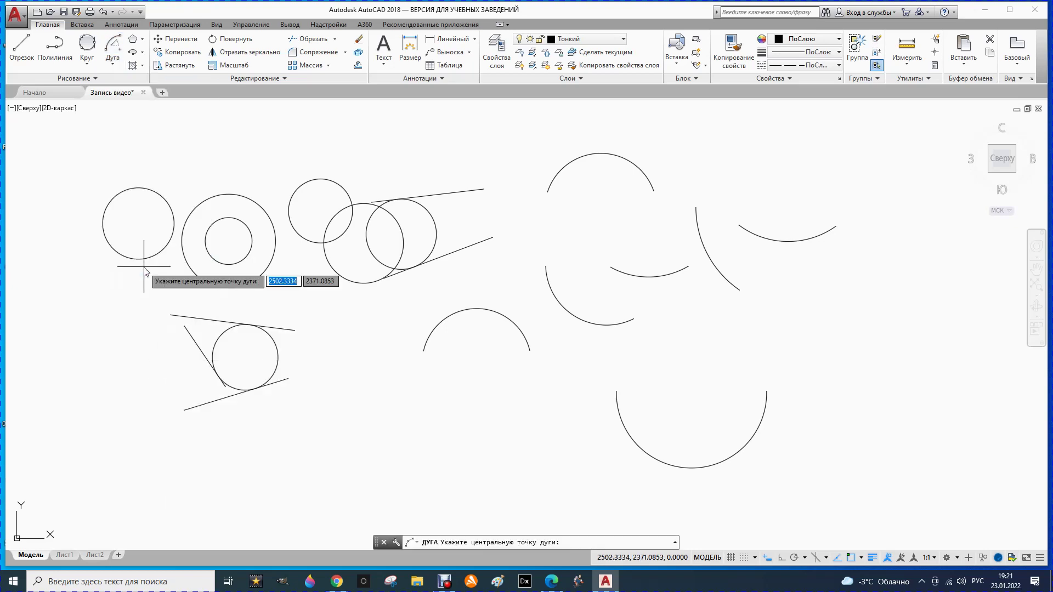
left_click(358, 393)
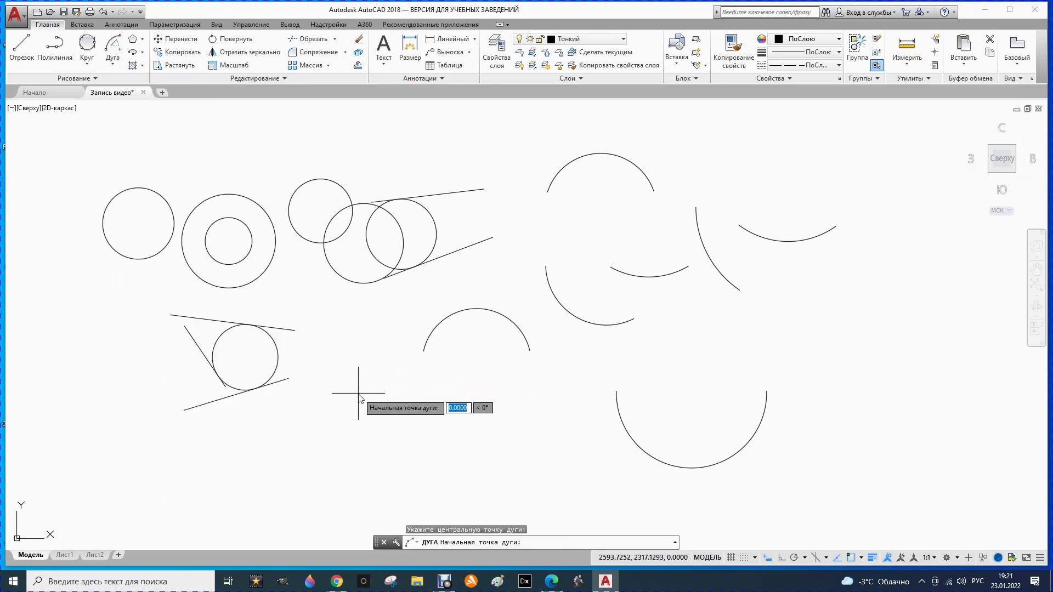
left_click(472, 394)
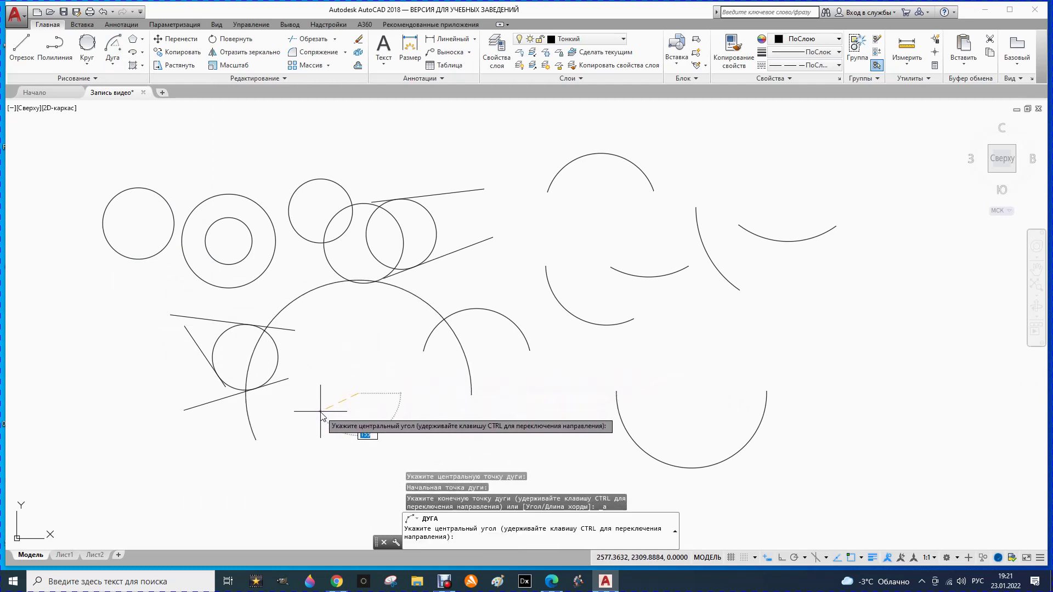
left_click(345, 418)
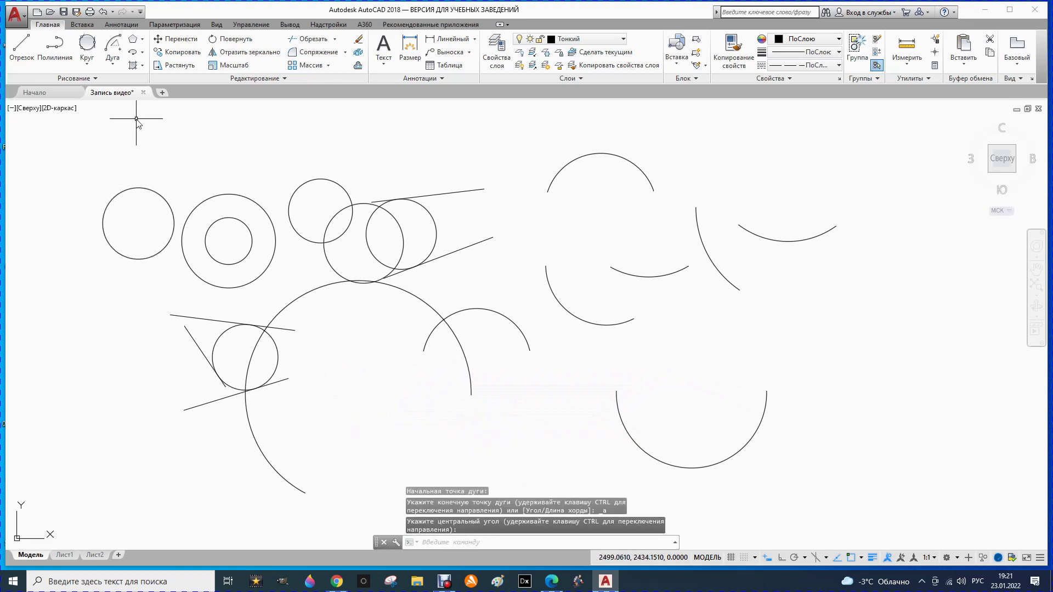
Try to draw a centre-start-length arc between the converging lines and the right-hand arcs, using a chord length of 50.
left_click(114, 66)
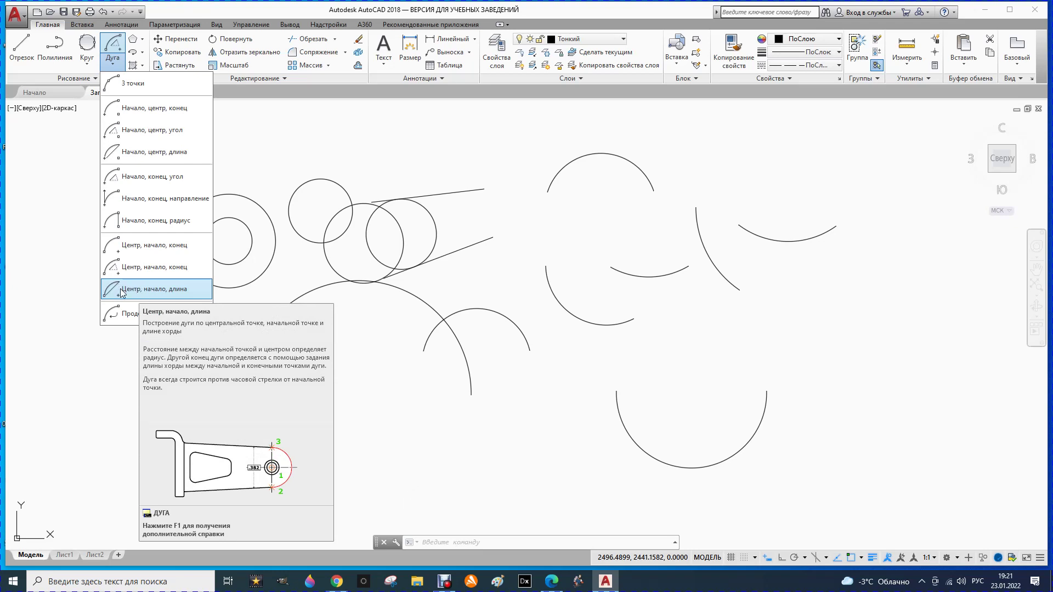
left_click(152, 288)
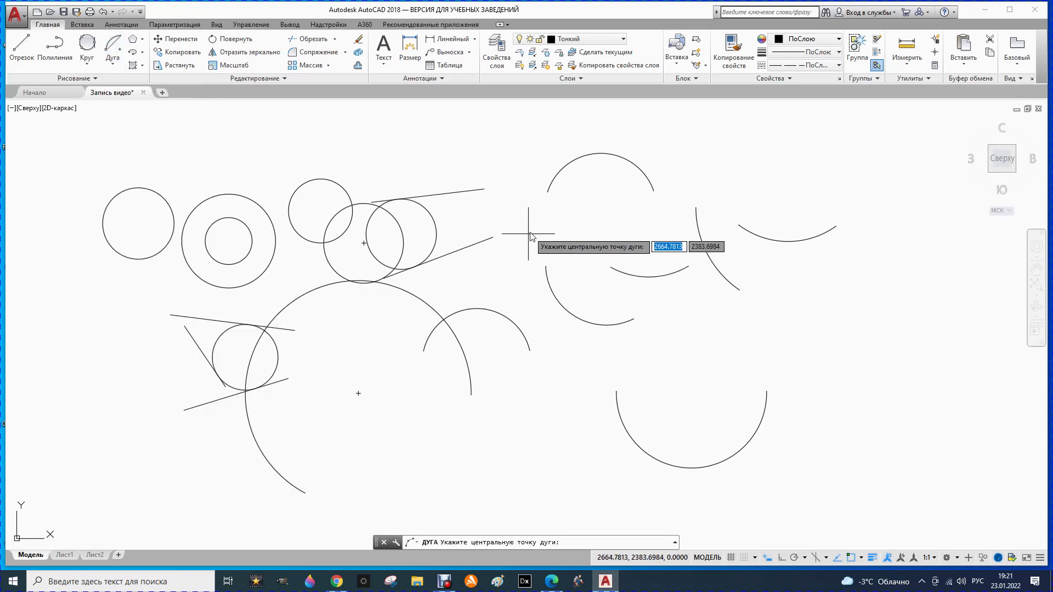
left_click(475, 226)
left_click(475, 227)
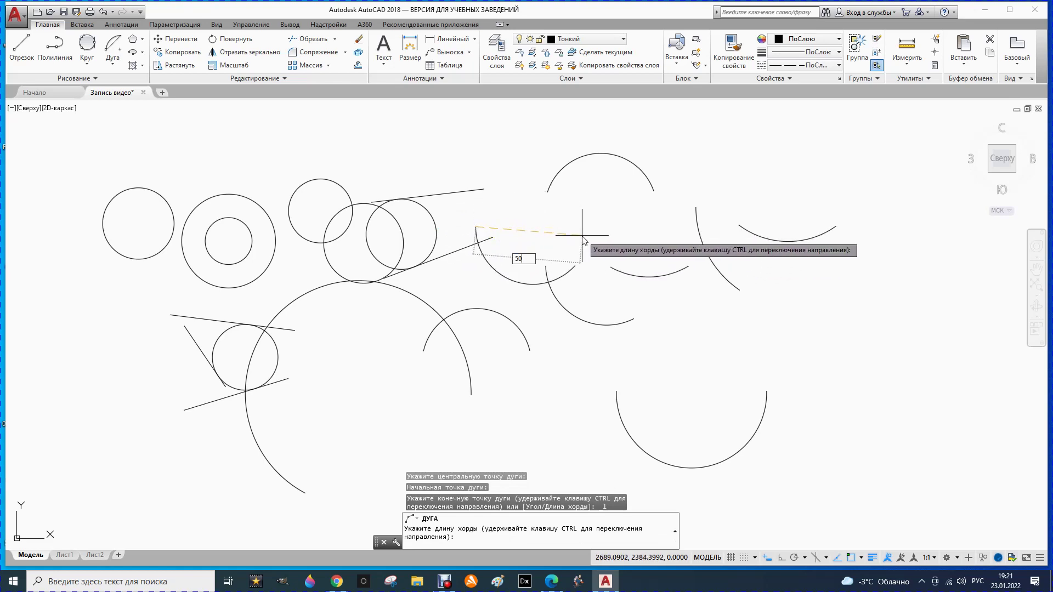
type("50")
key("Return")
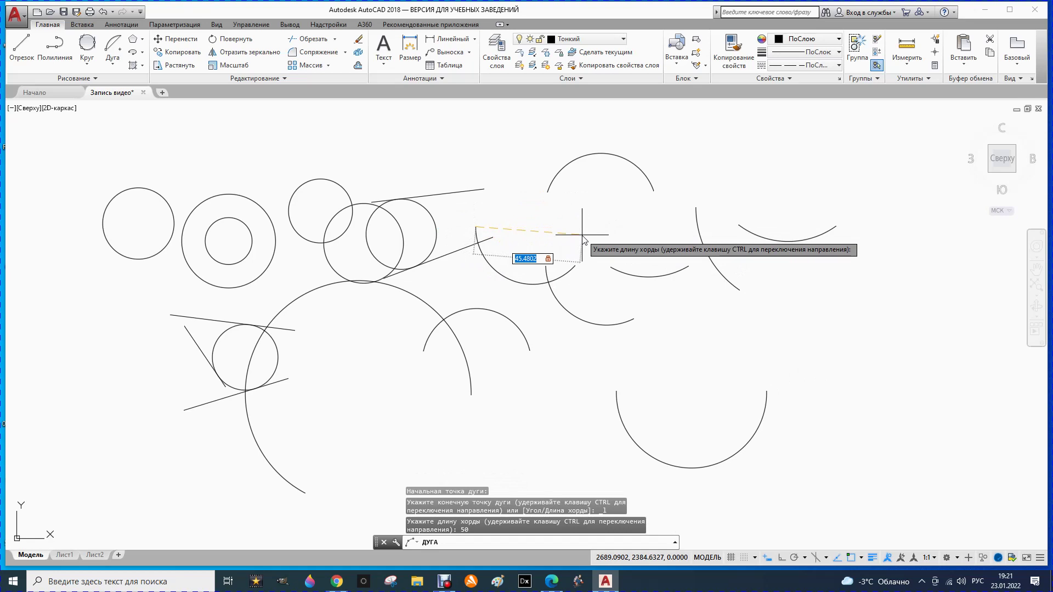
key("Escape")
Continue the large arc tangentially from its lower end with an arc that curls back up inside it.
left_click(114, 59)
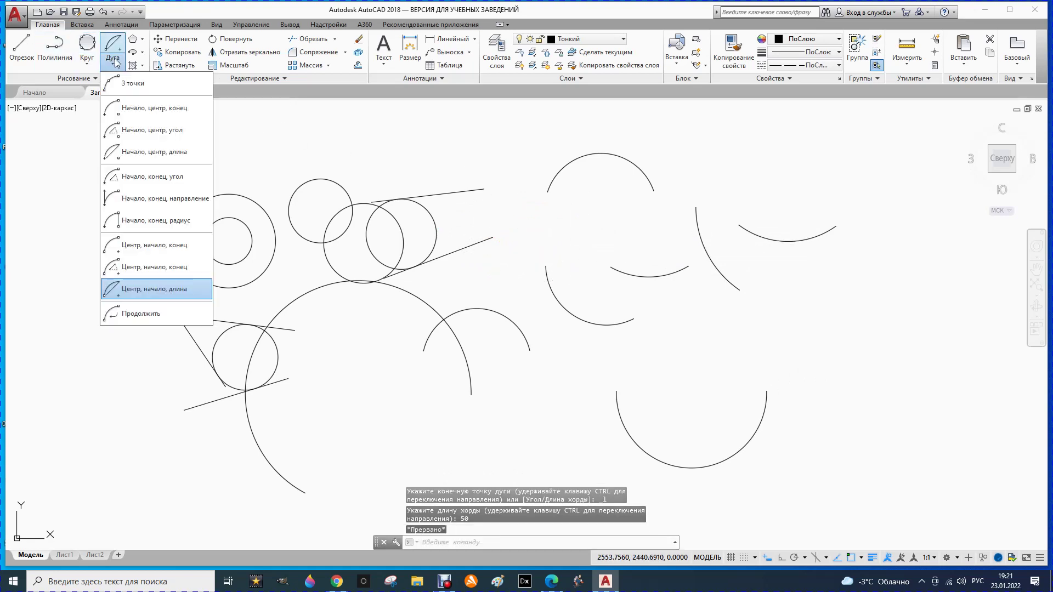
left_click(138, 313)
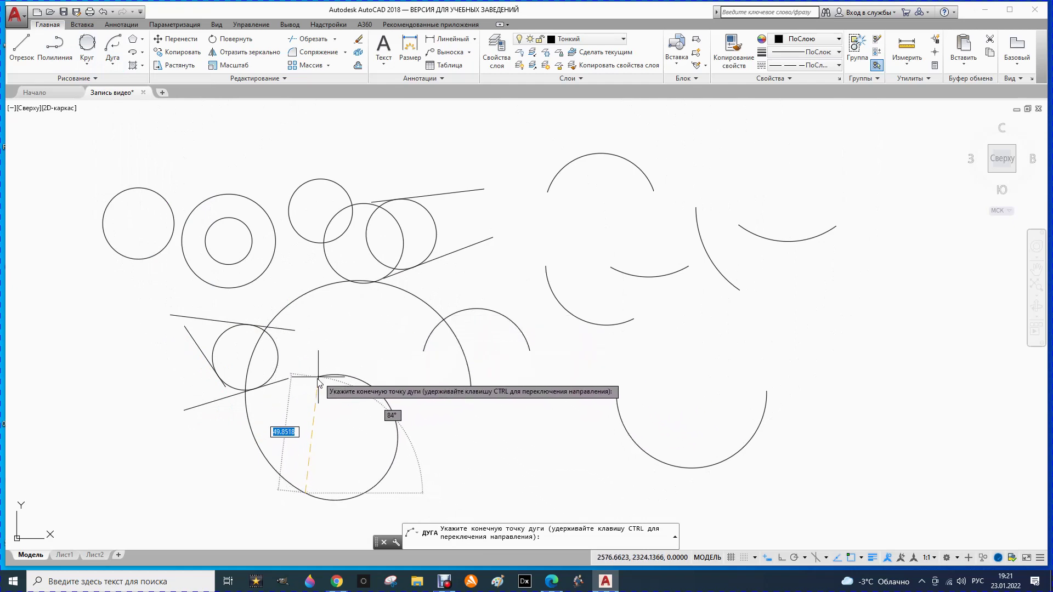
key("Escape")
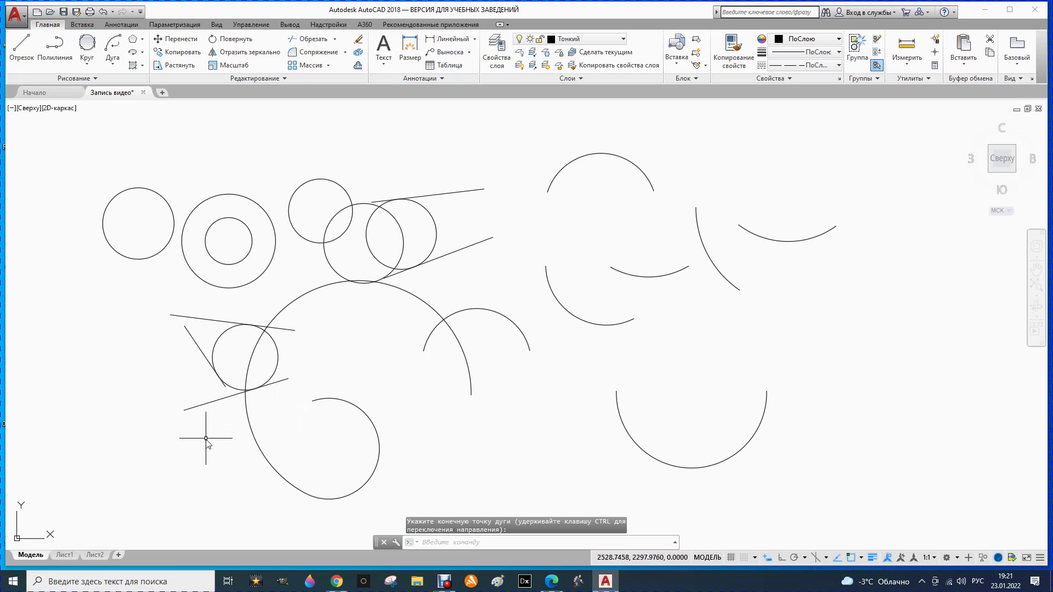
Continue the curl from its inner end with a small tangent arc that hooks upward near the three-line tangent circle.
left_click(425, 341)
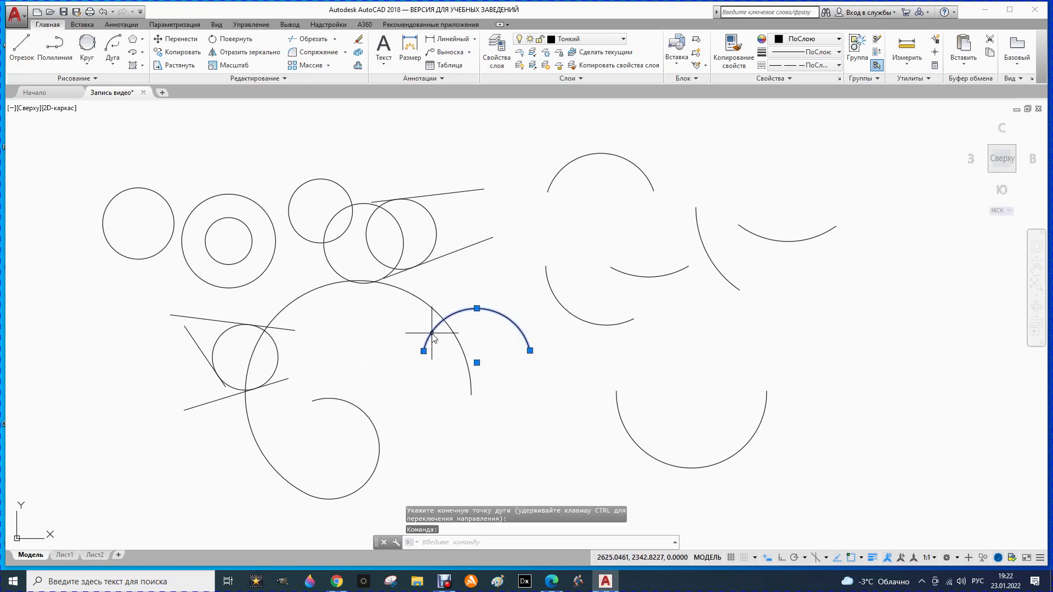
left_click(113, 62)
left_click(127, 314)
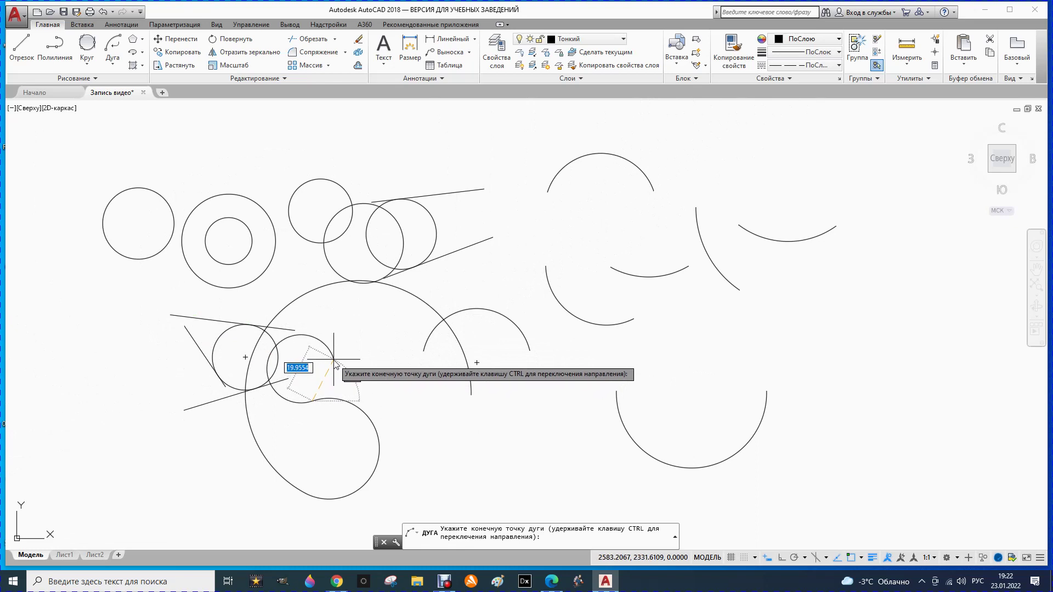
left_click(309, 378)
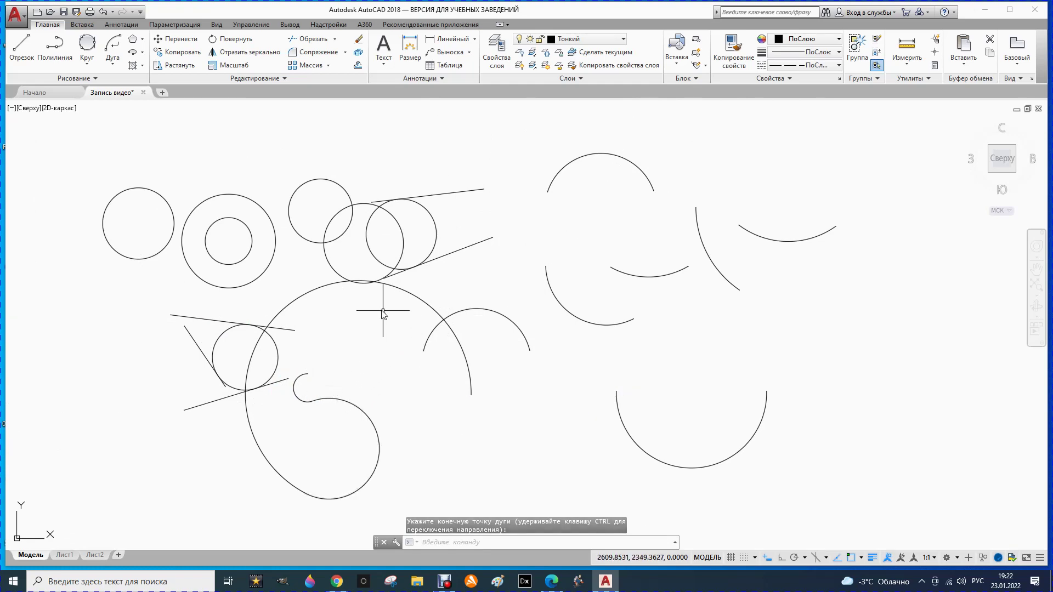
Erase all the circles, lines and arcs from the drawing.
scroll(356, 279, "down", 2)
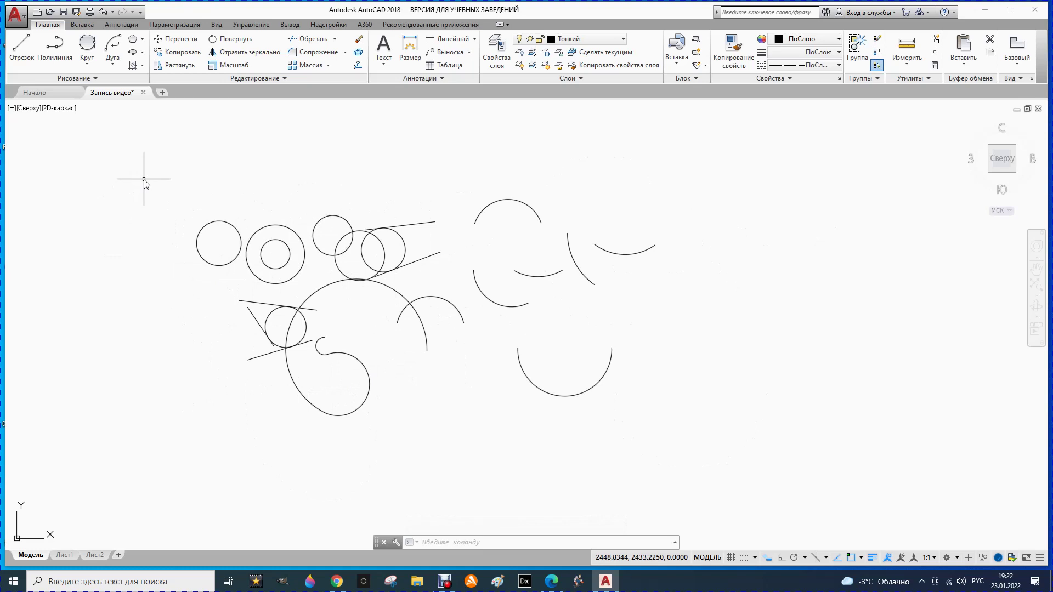
mouse_move(144, 179)
left_mouse_down()
mouse_move(148, 169)
mouse_move(707, 159)
mouse_move(535, 451)
mouse_move(96, 387)
left_mouse_up()
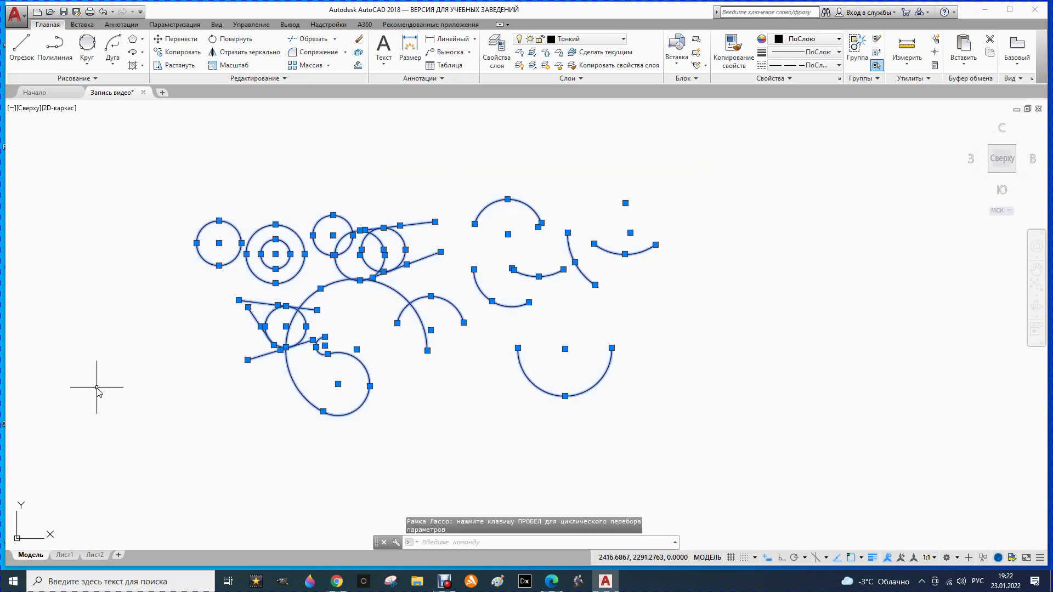
key("Delete")
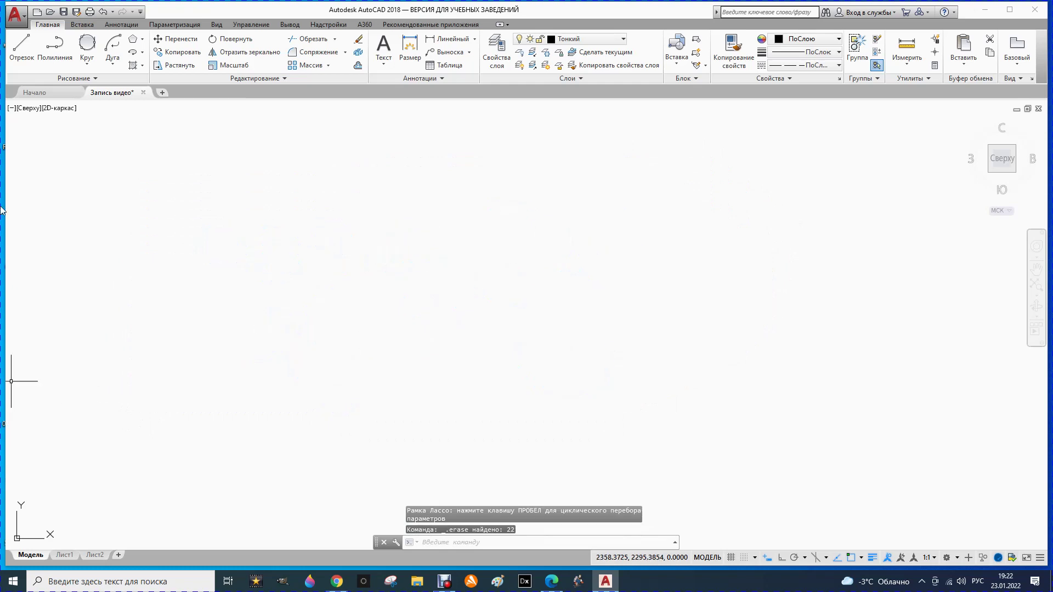
Draw a wide, flat horizontal ellipse by its centre, axis endpoint and other half-axis in the upper-left part of the drawing area.
left_click(143, 53)
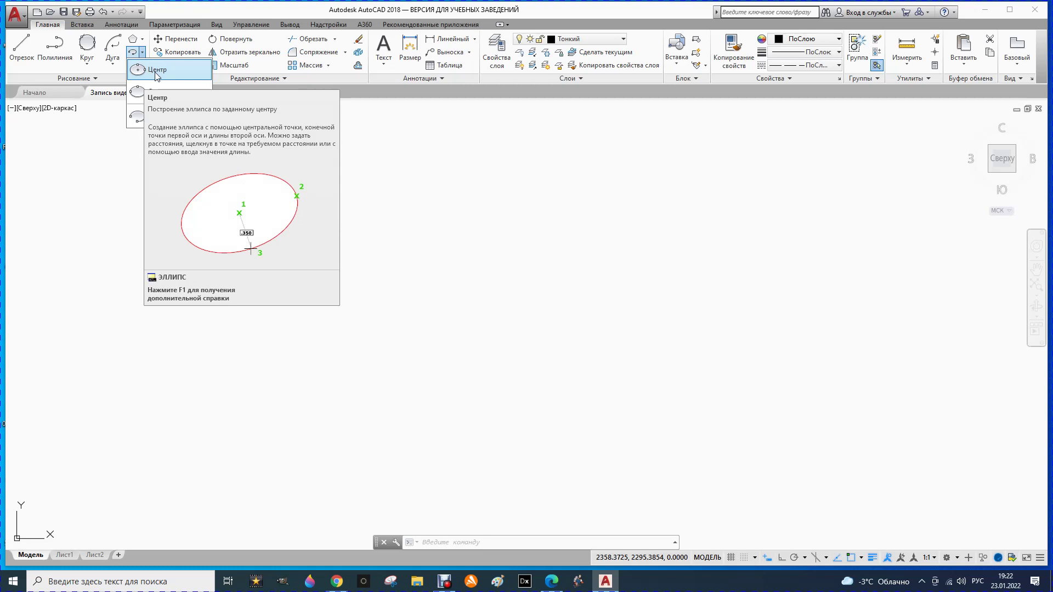
left_click(156, 77)
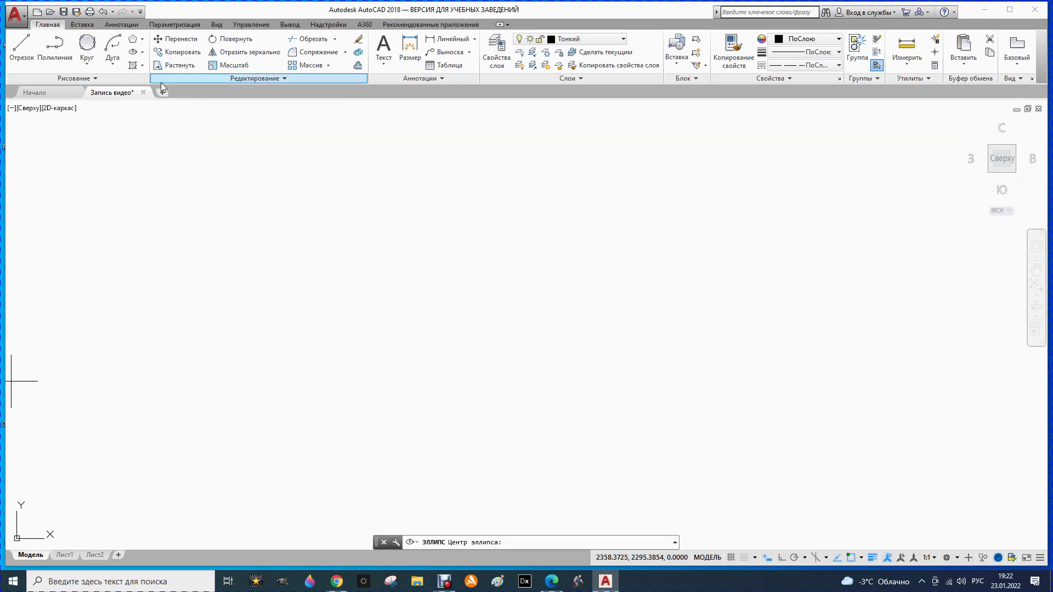
left_click(333, 208)
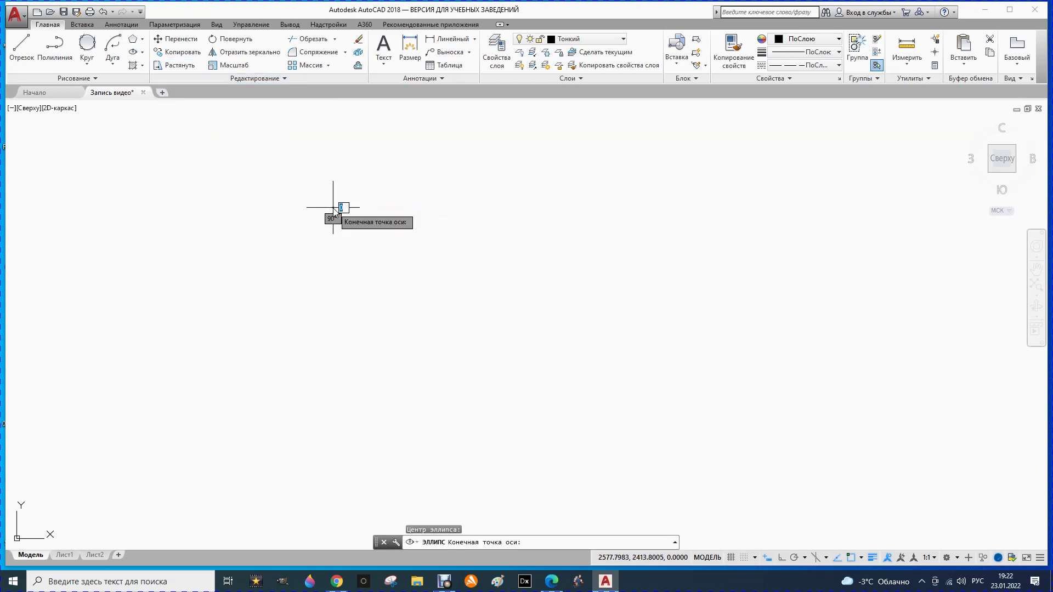
left_click(456, 208)
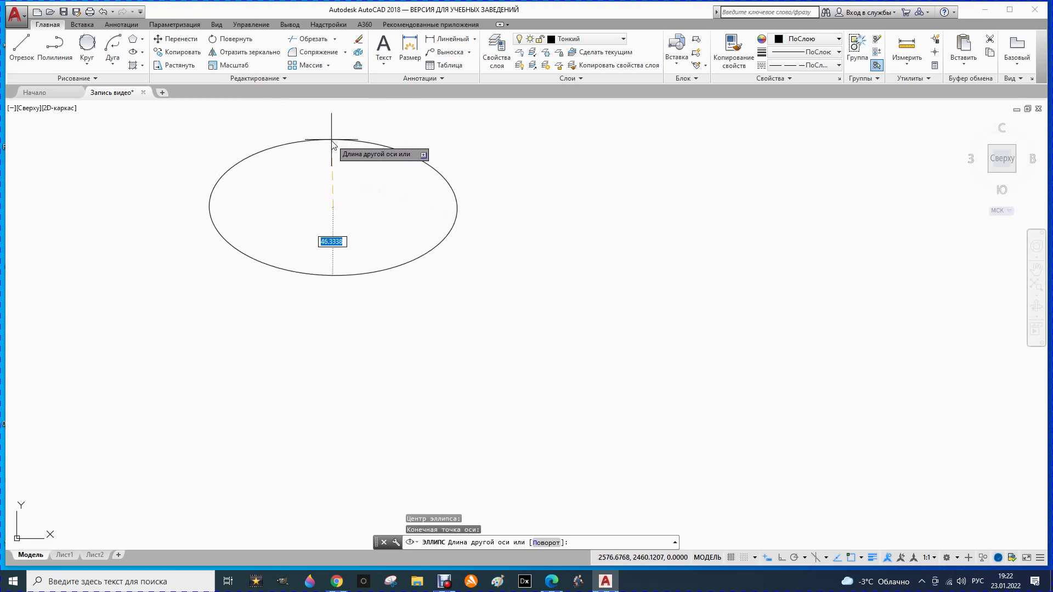
left_click(335, 171)
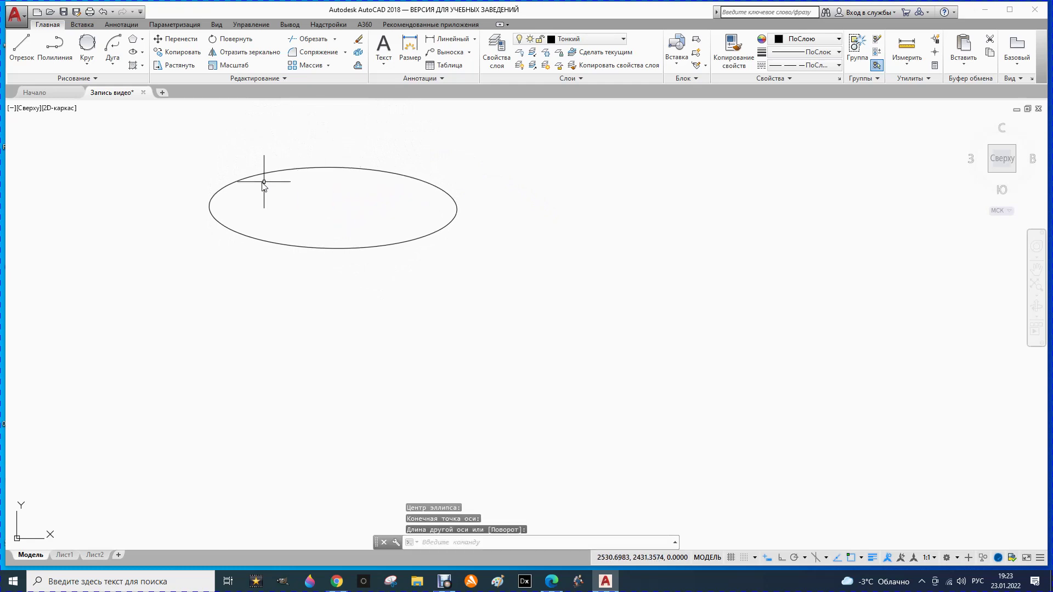
Draw a smaller horizontal ellipse beside the first one, on its right, using the Axis, End method with two axis endpoints and a half-axis length.
left_click(142, 53)
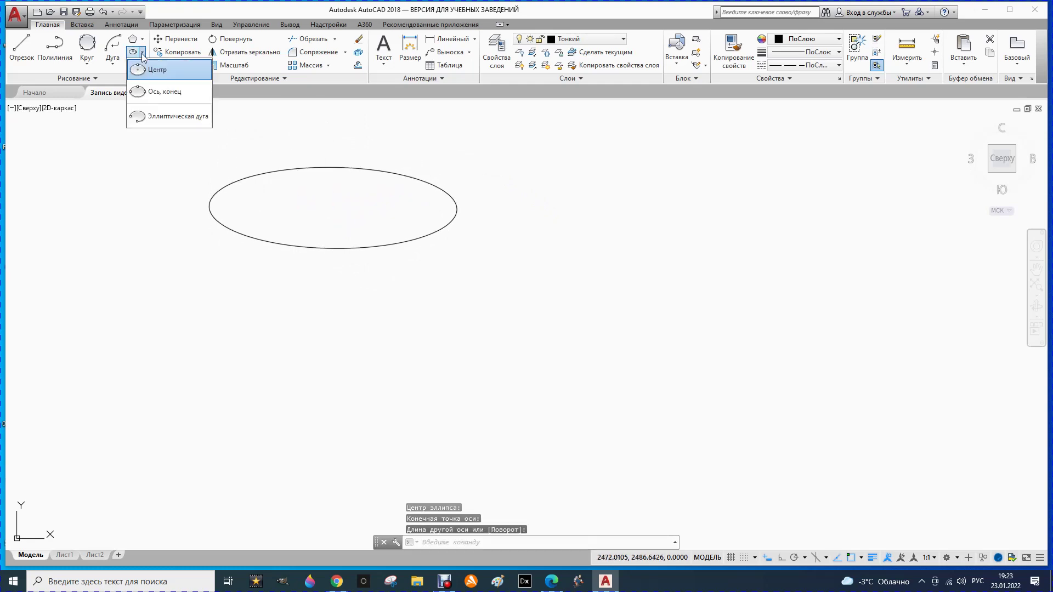
left_click(152, 93)
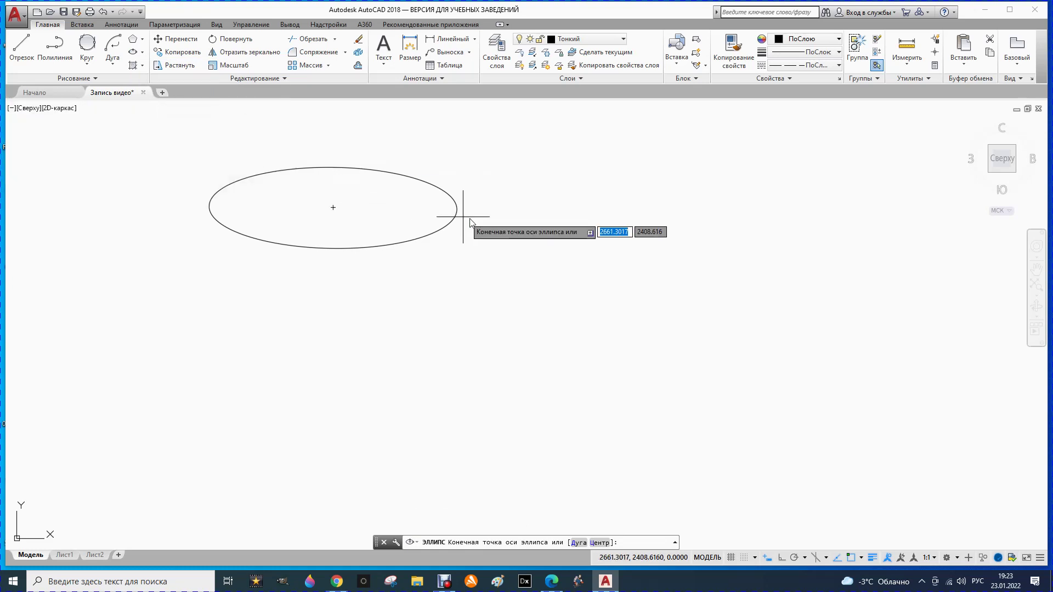
left_click(516, 220)
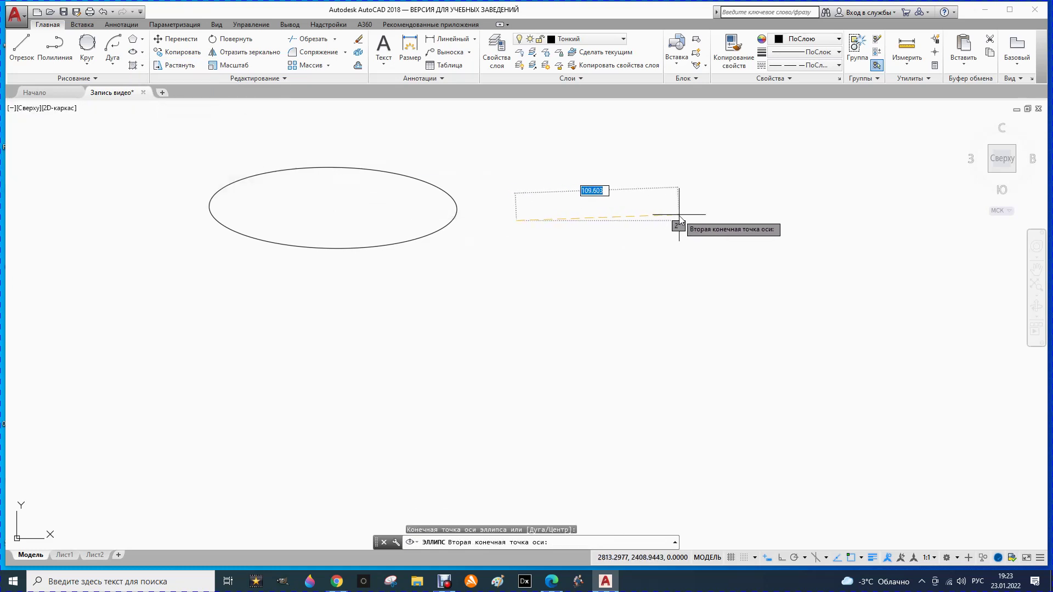
left_click(692, 222)
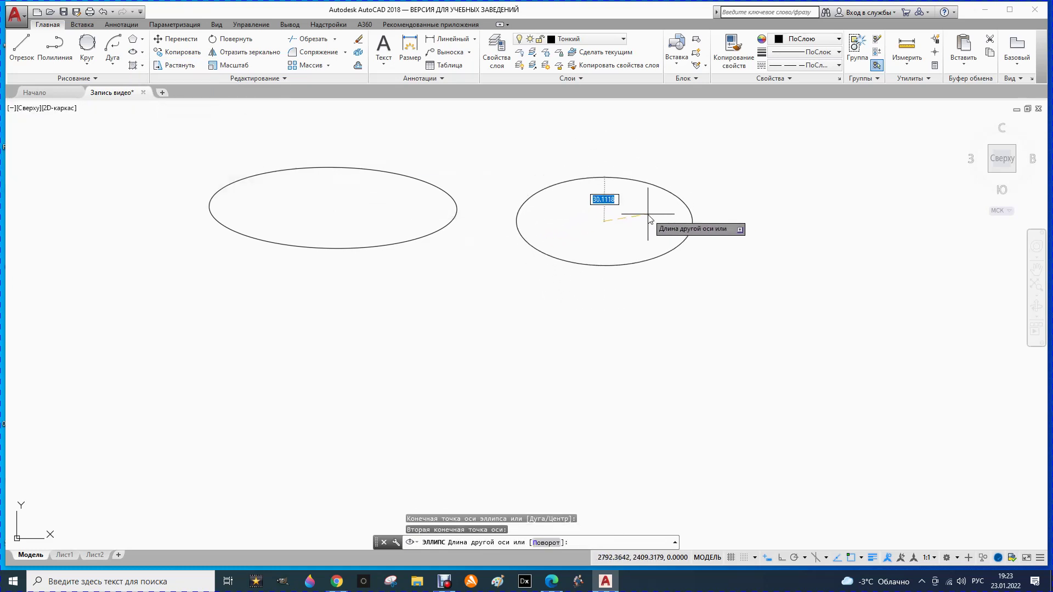
left_click(590, 191)
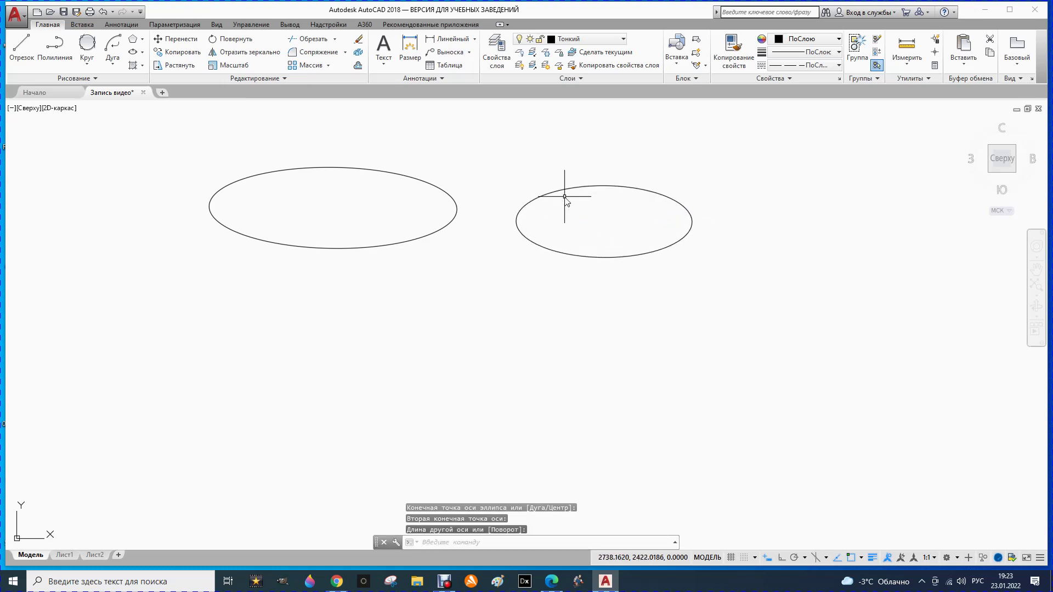
Draw an elliptical arc below the two ellipses with a horizontal axis about 122 units long, running from its upper left around to the bottom.
left_click(142, 54)
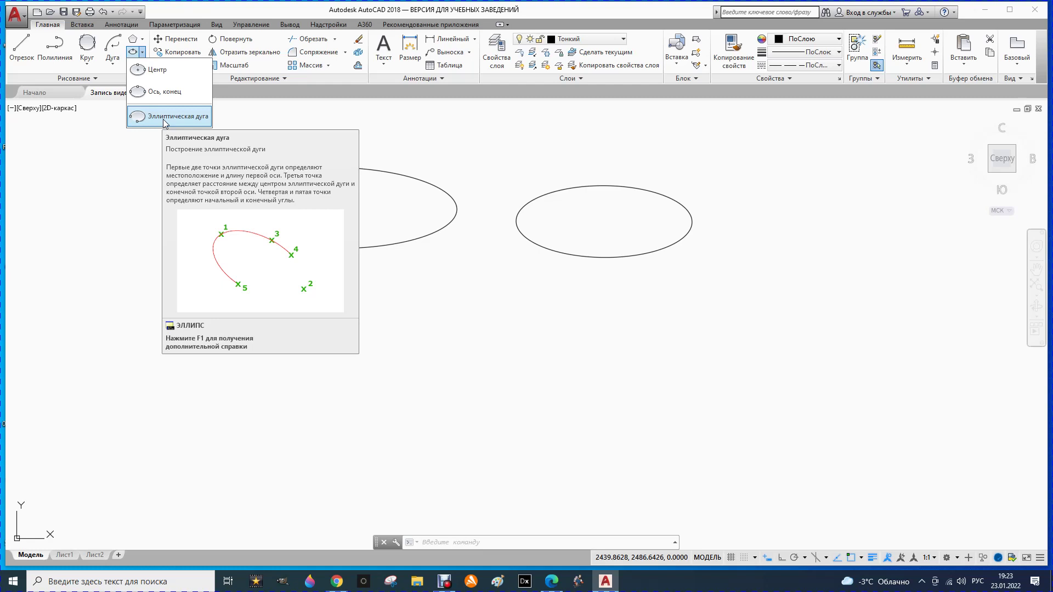
left_click(165, 119)
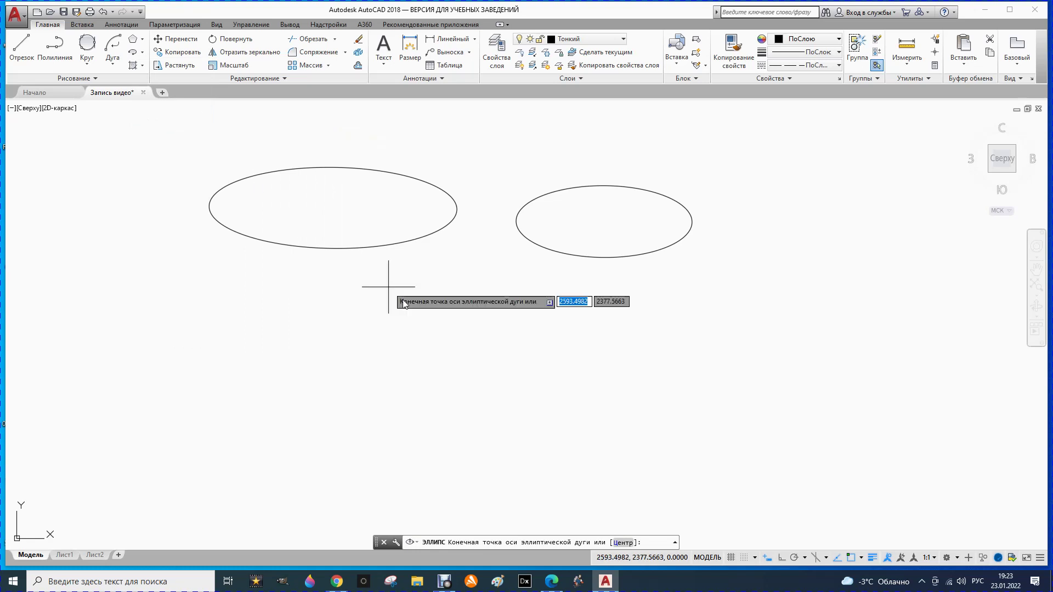
left_click(405, 342)
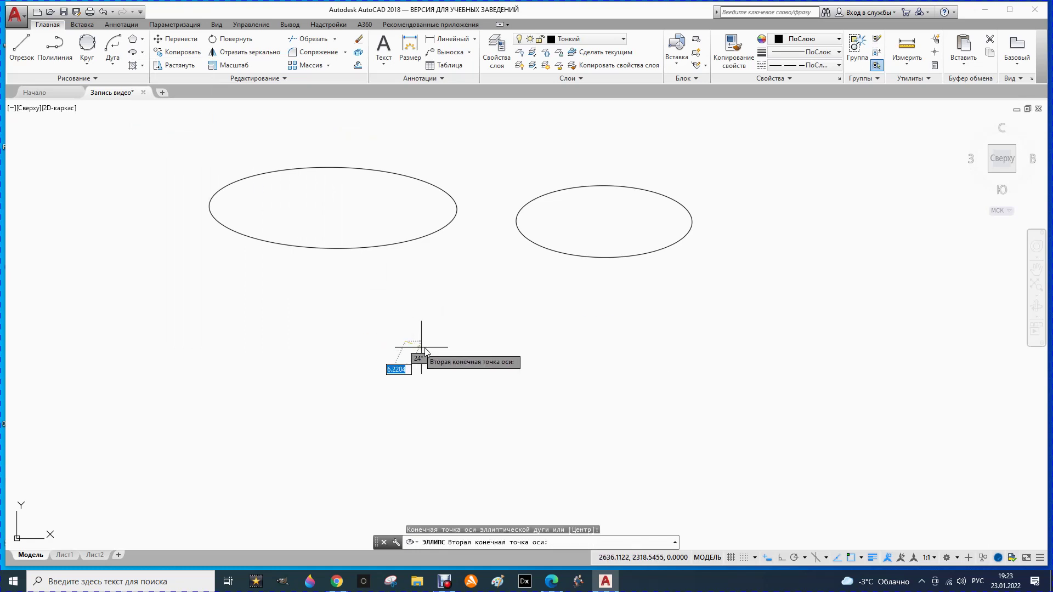
left_click(584, 341)
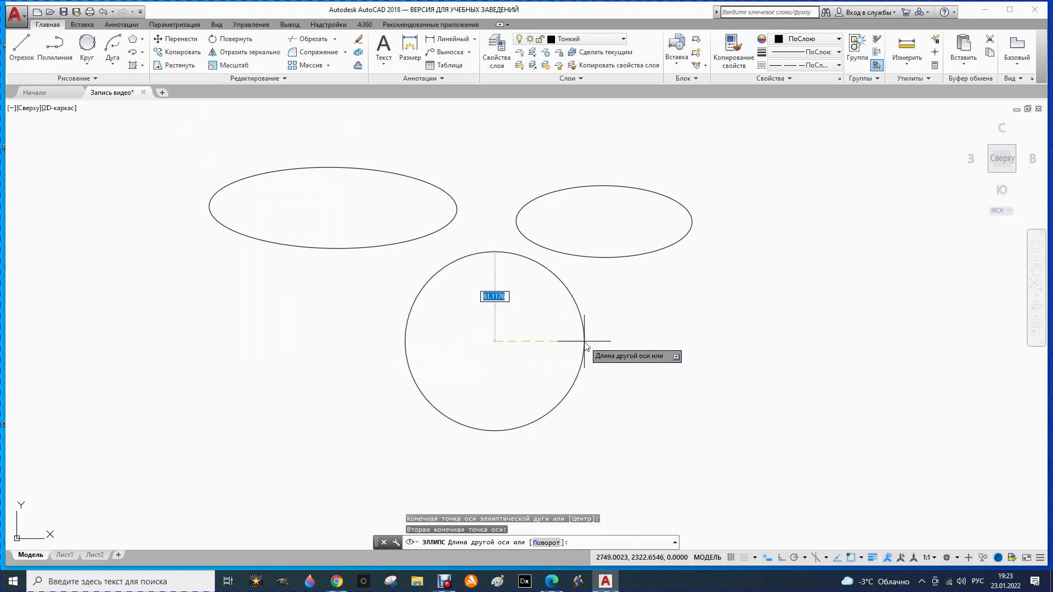
left_click(509, 305)
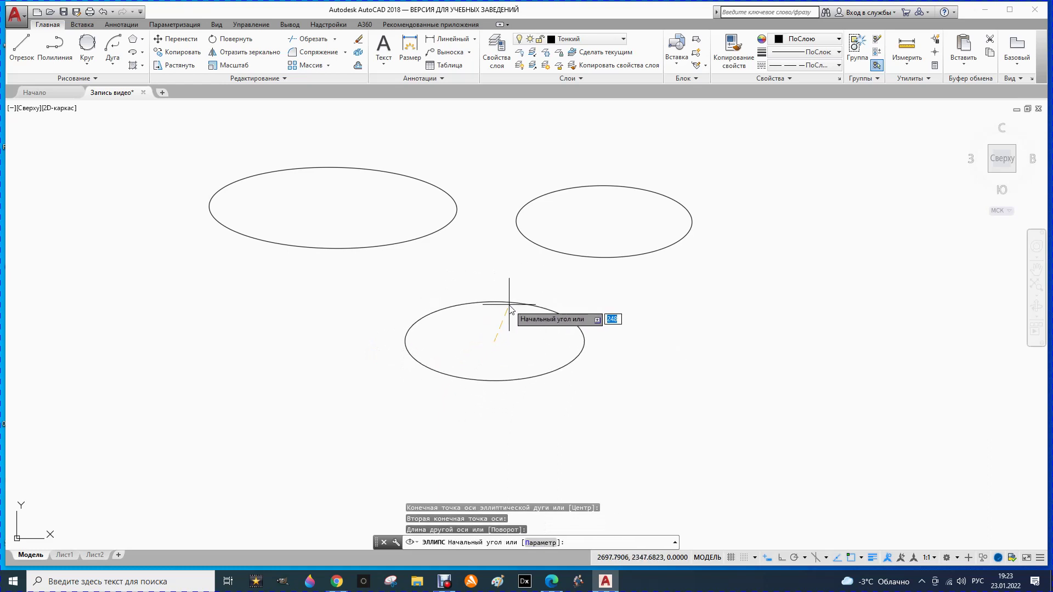
left_click(455, 306)
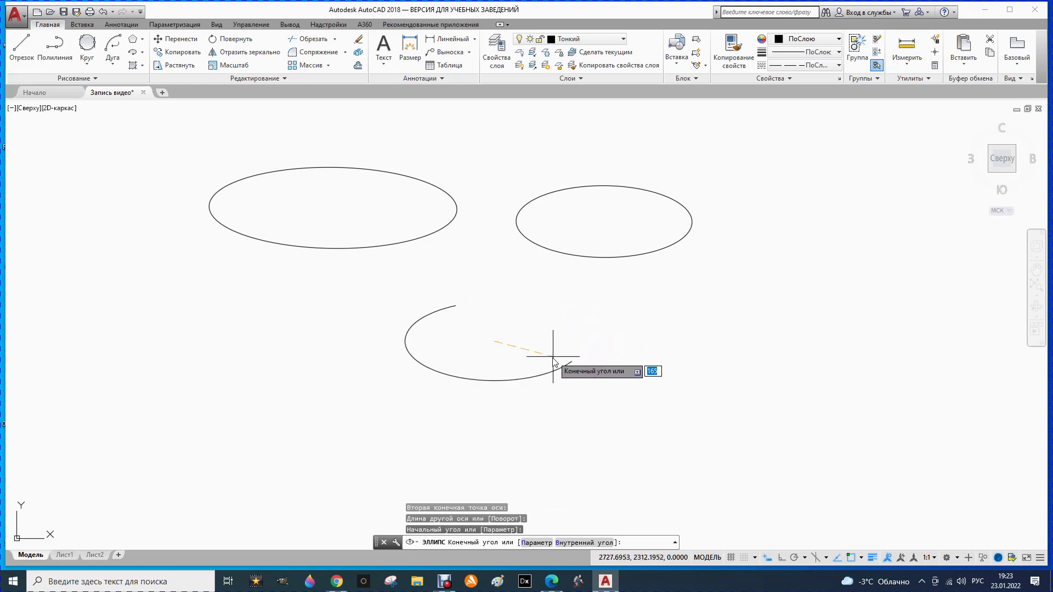
left_click(504, 374)
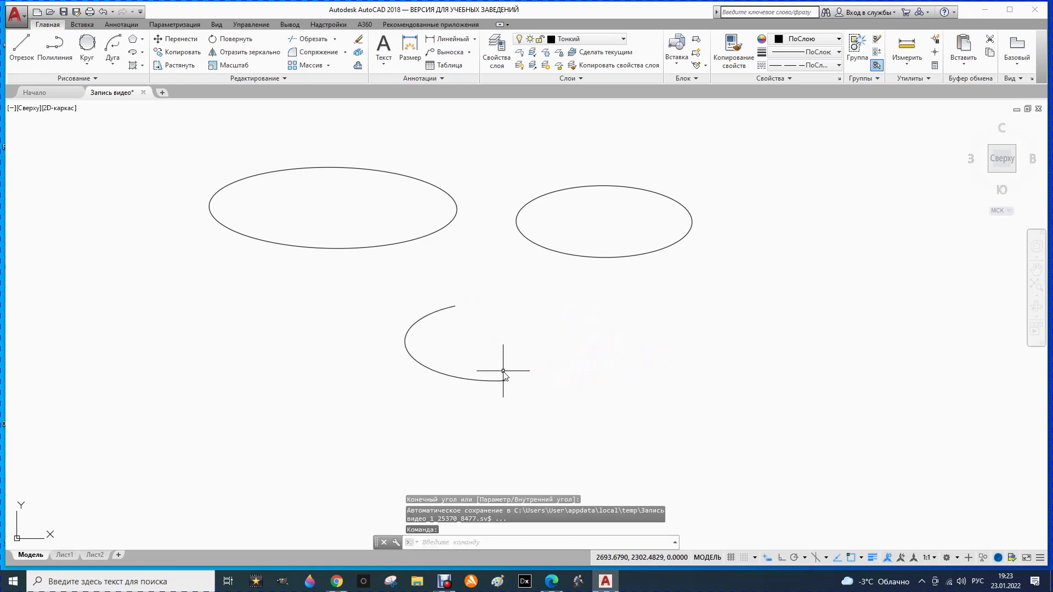